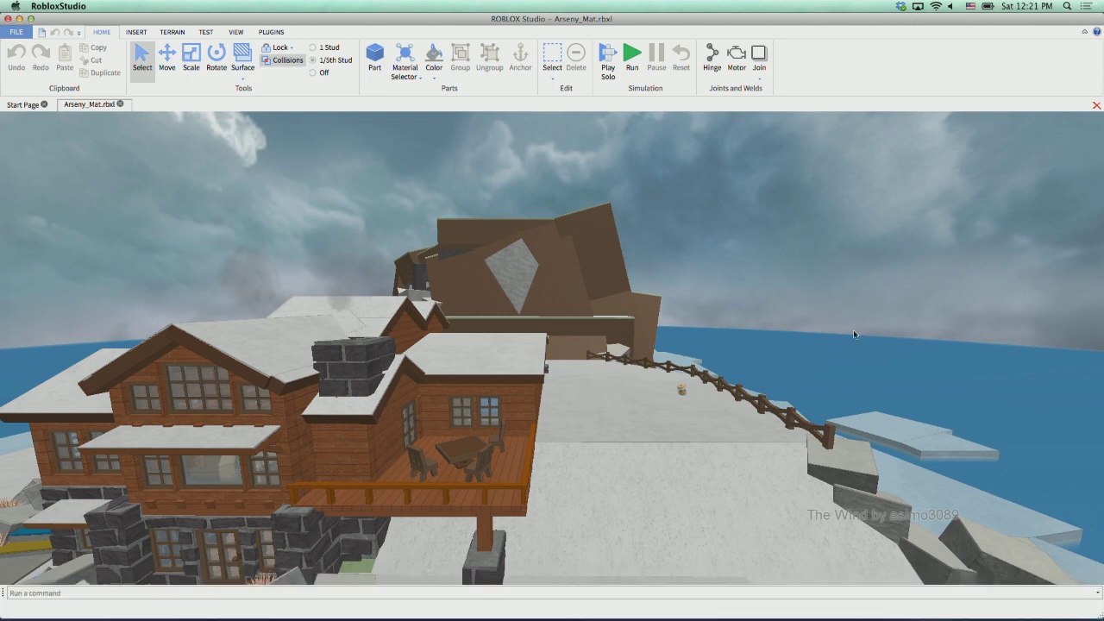
Examine the wood plank walls, deck and furniture of the cabin's balcony from a distance and up close
right_click_drag(852, 329, 849, 291)
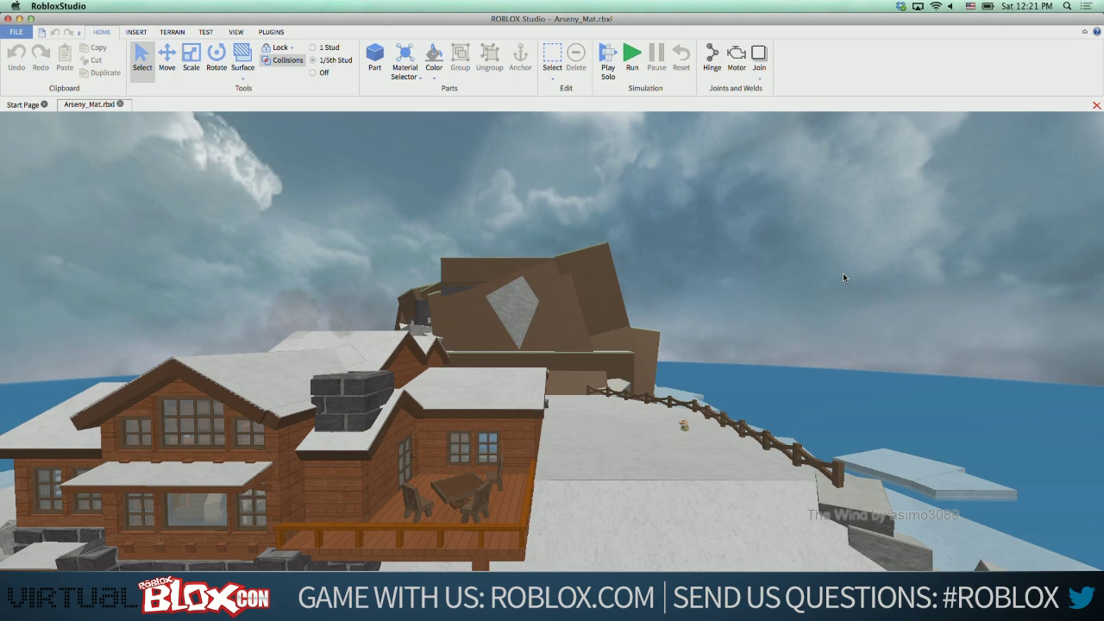
right_click_drag(780, 261, 780, 261)
scroll(780, 261, "up", 3)
scroll(780, 262, "up", 6)
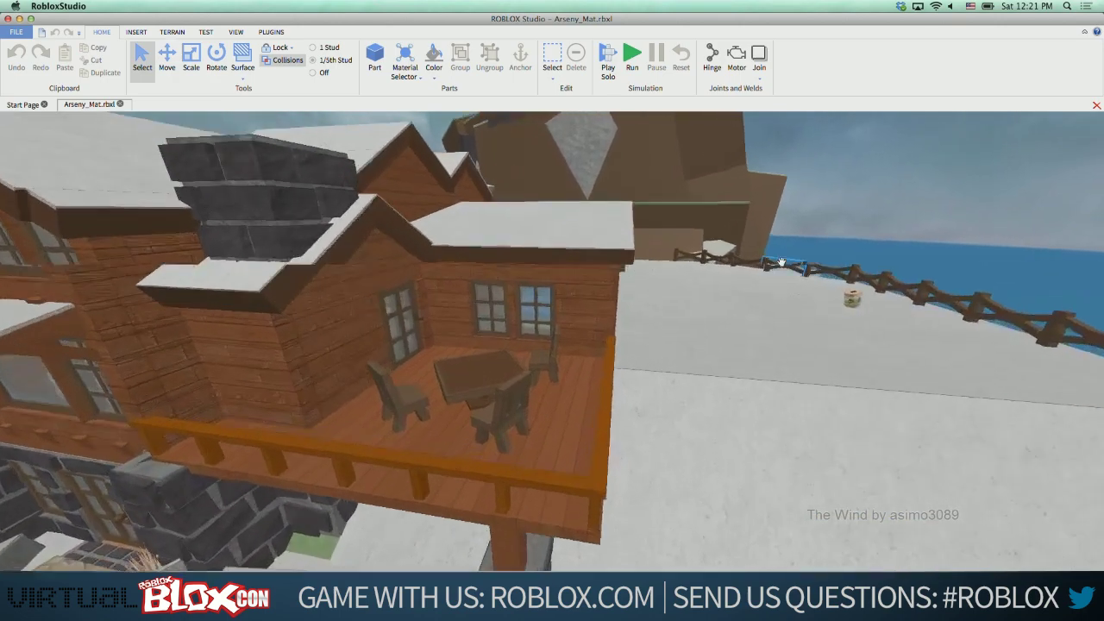
key("w")
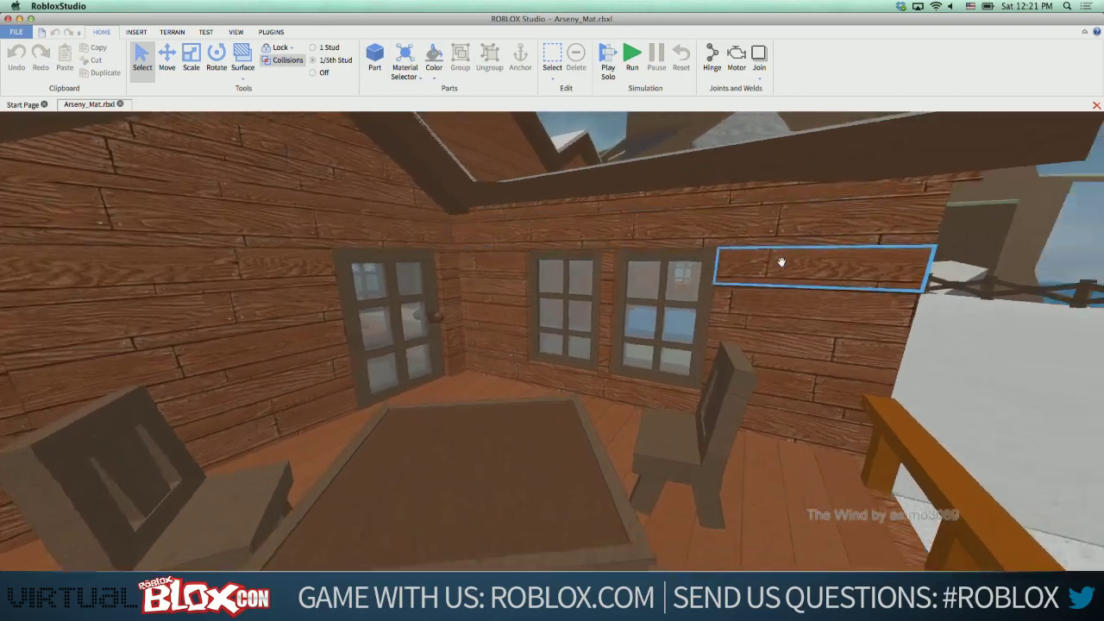
right_click_drag(780, 260, 781, 260)
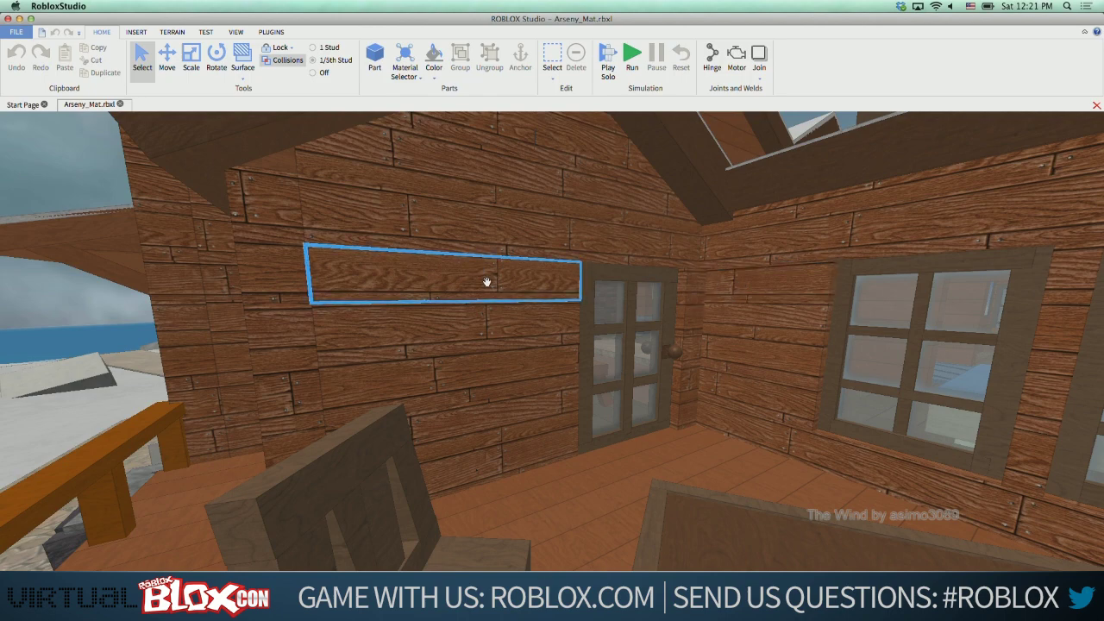
right_click_drag(500, 296, 500, 296)
scroll(501, 296, "down", 5)
left_click(534, 341)
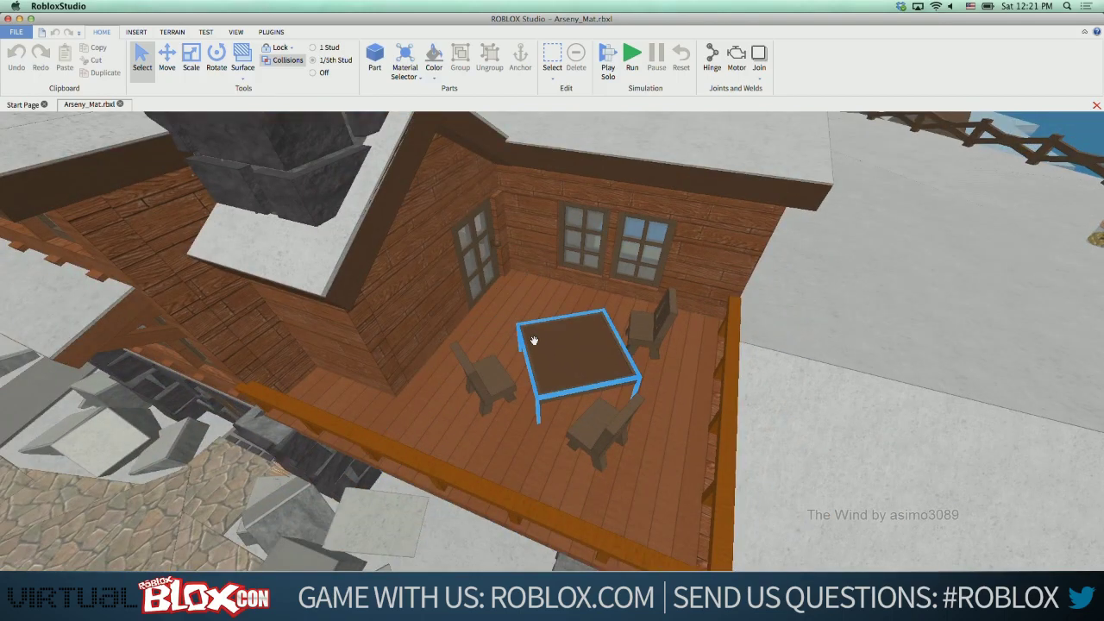
scroll(534, 340, "down", 2)
scroll(535, 339, "up", 2)
scroll(537, 343, "up", 3)
right_click_drag(537, 342, 538, 343)
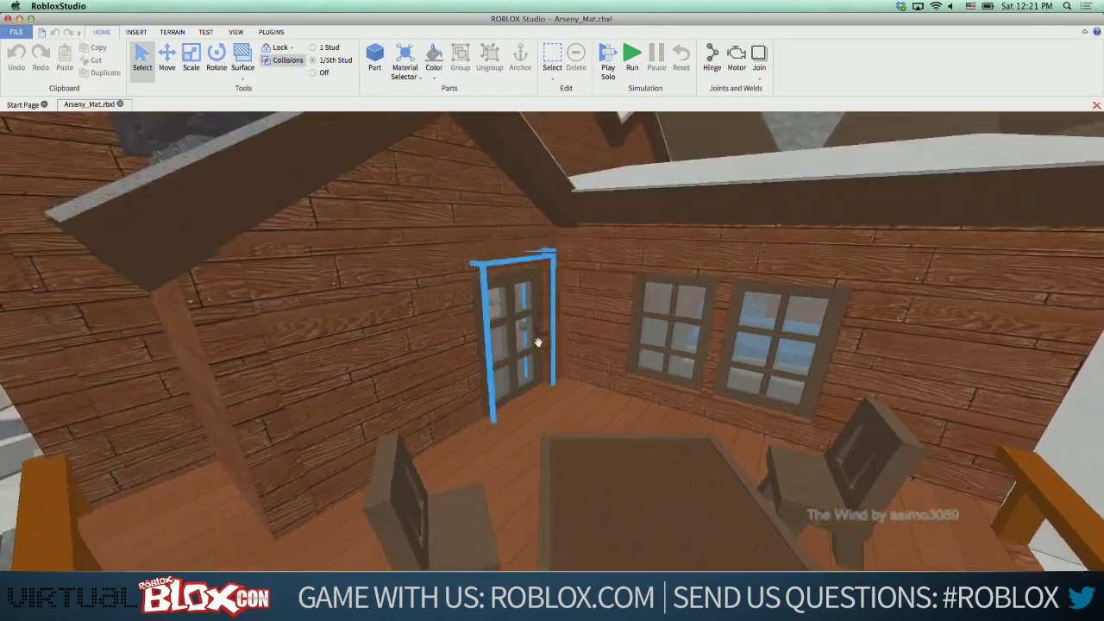
scroll(537, 343, "up", 5)
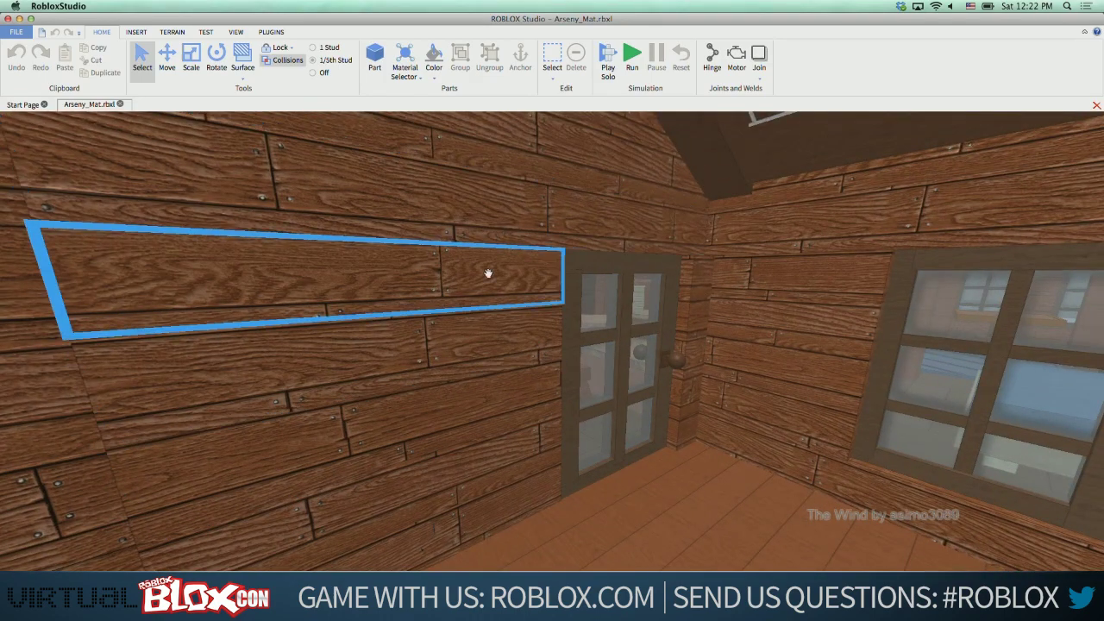
Try magenta on the wooden wall plank beside the balcony door, and settle on a muted violet color
left_click(481, 293)
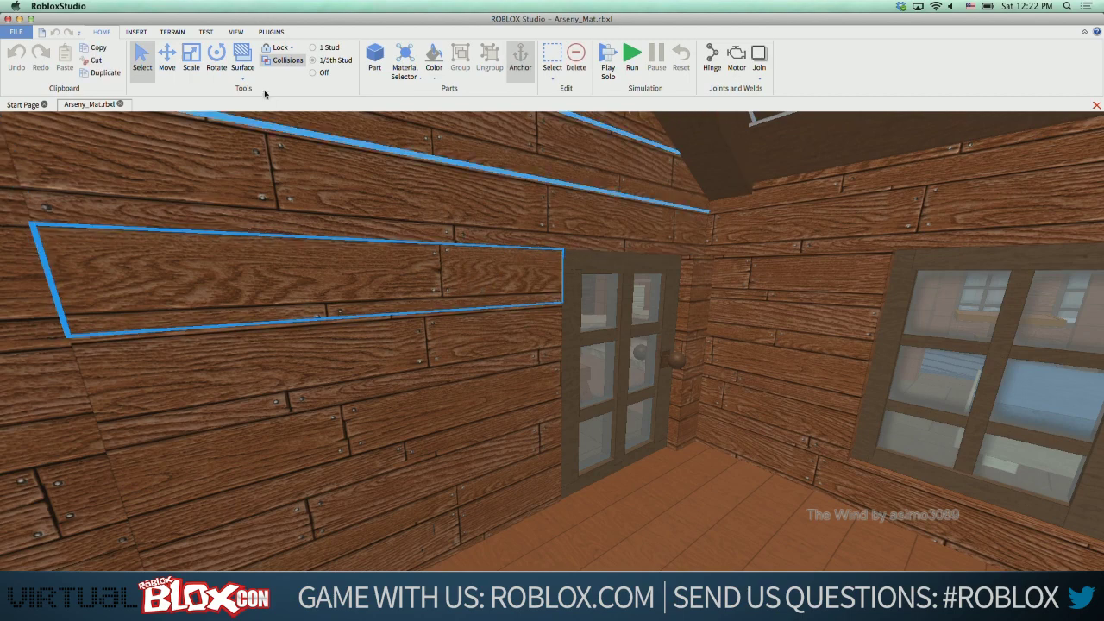
left_click(434, 77)
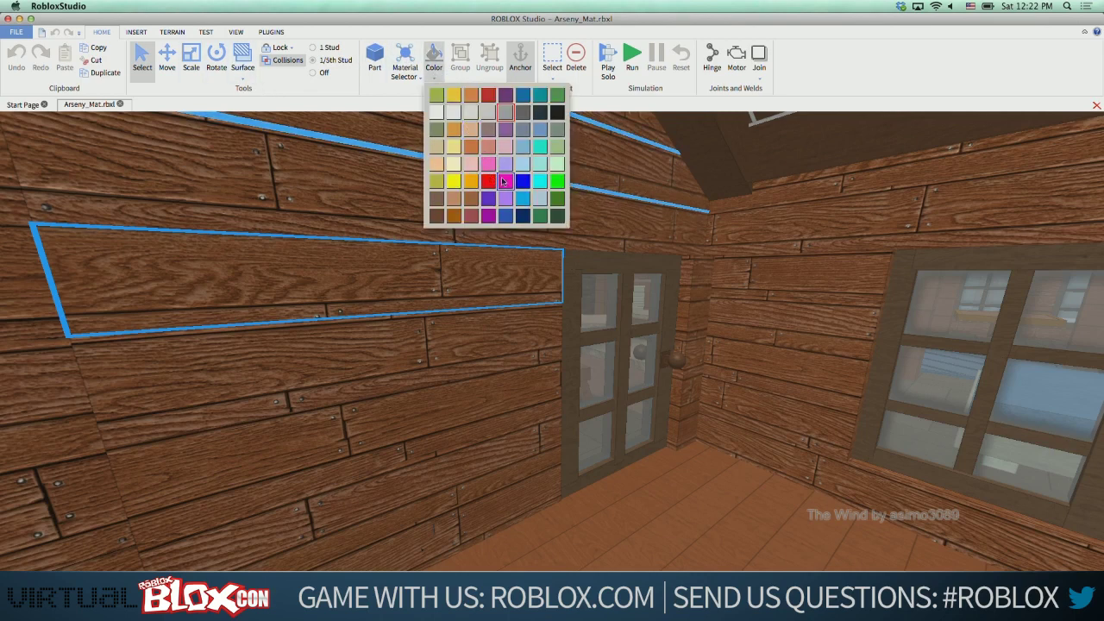
left_click(504, 181)
left_click(433, 78)
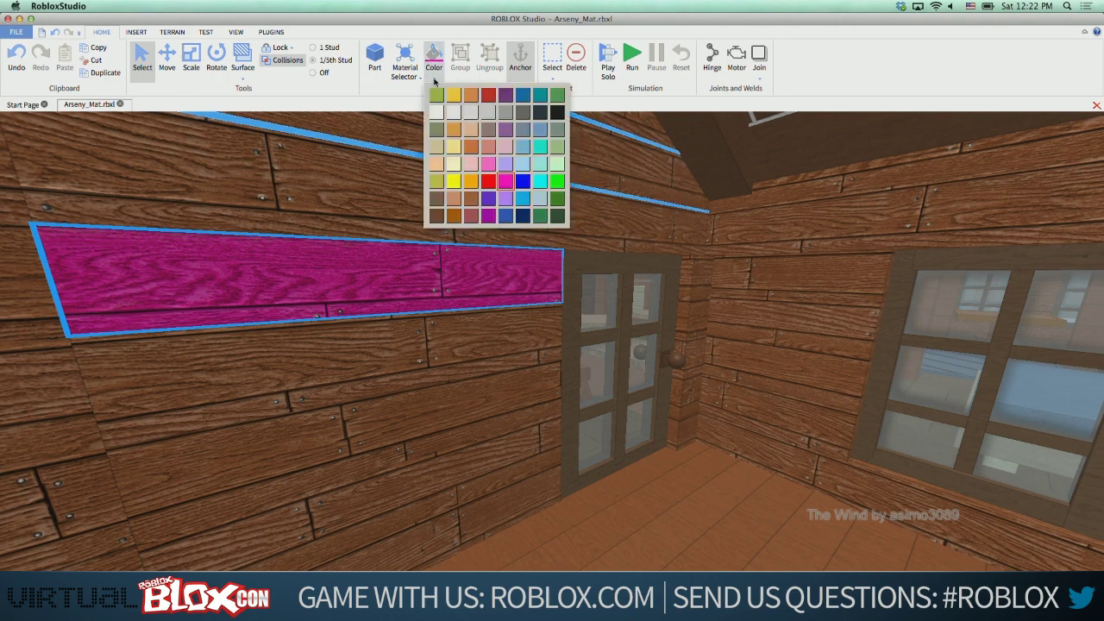
left_click(505, 130)
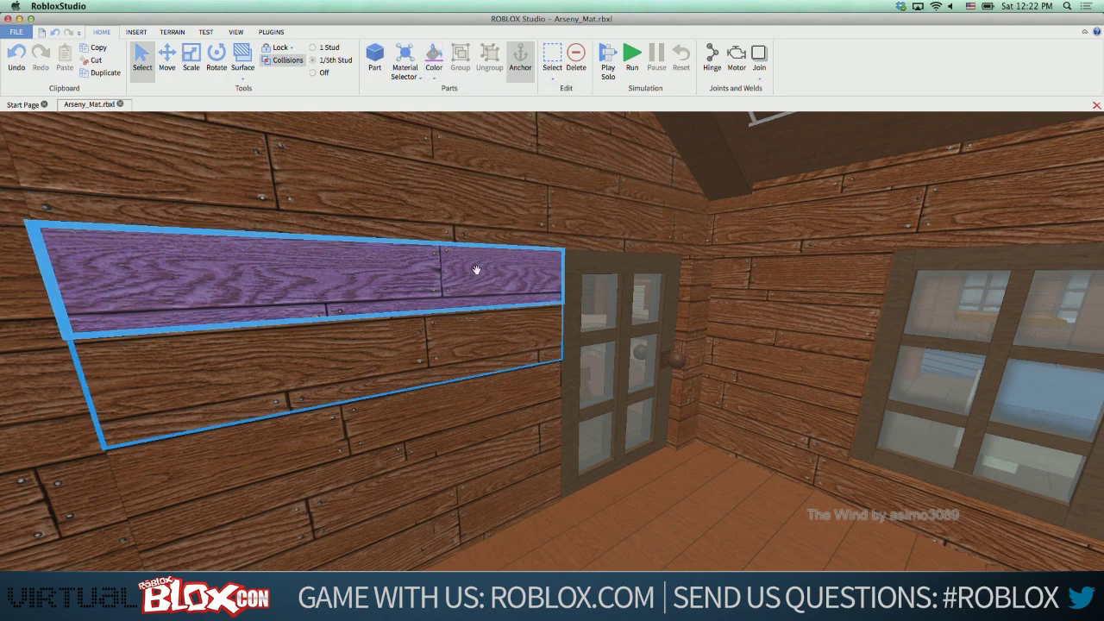
Inspect the grain of the recolored plank and the wood planks below it down to the deck floor
scroll(500, 278, "down", 3)
scroll(500, 278, "up", 3)
right_click_drag(500, 278, 500, 280)
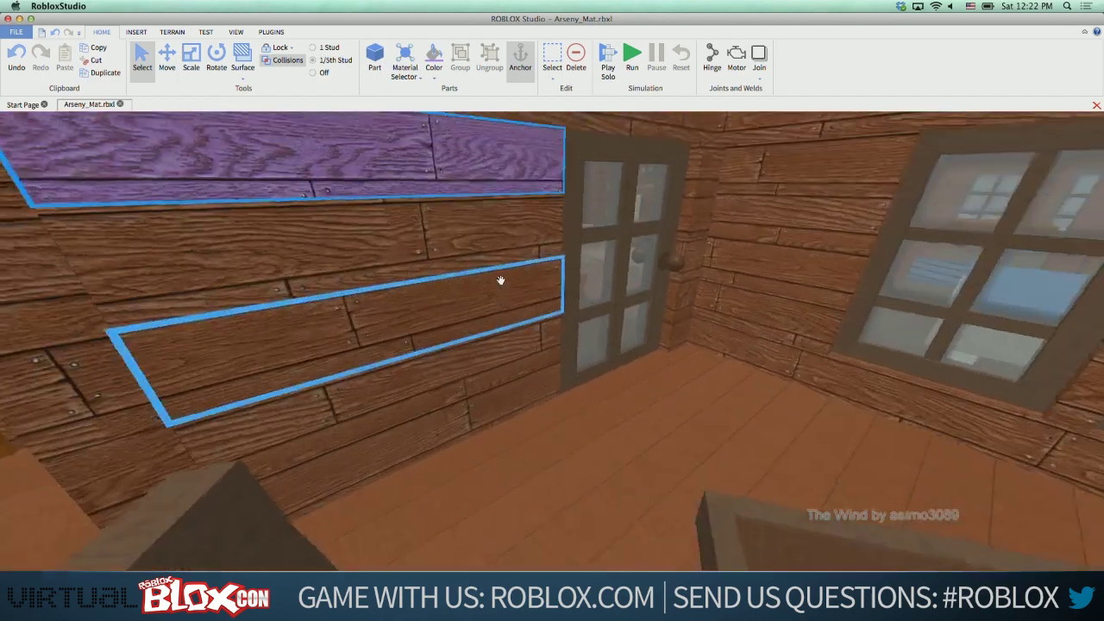
scroll(500, 279, "up", 3)
scroll(501, 280, "down", 3)
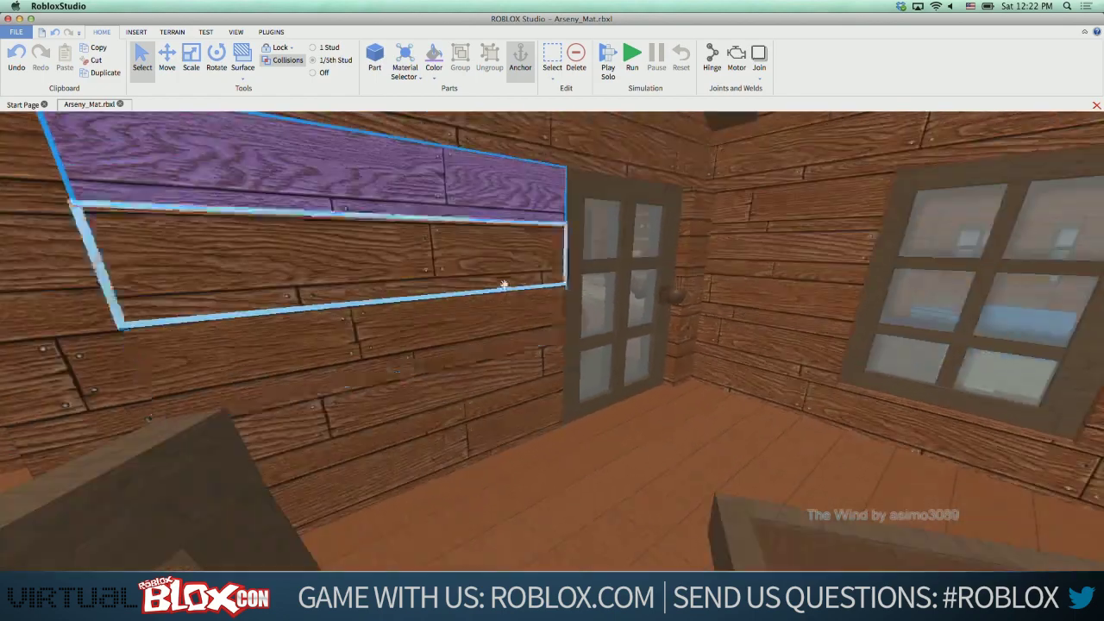
left_click(535, 453)
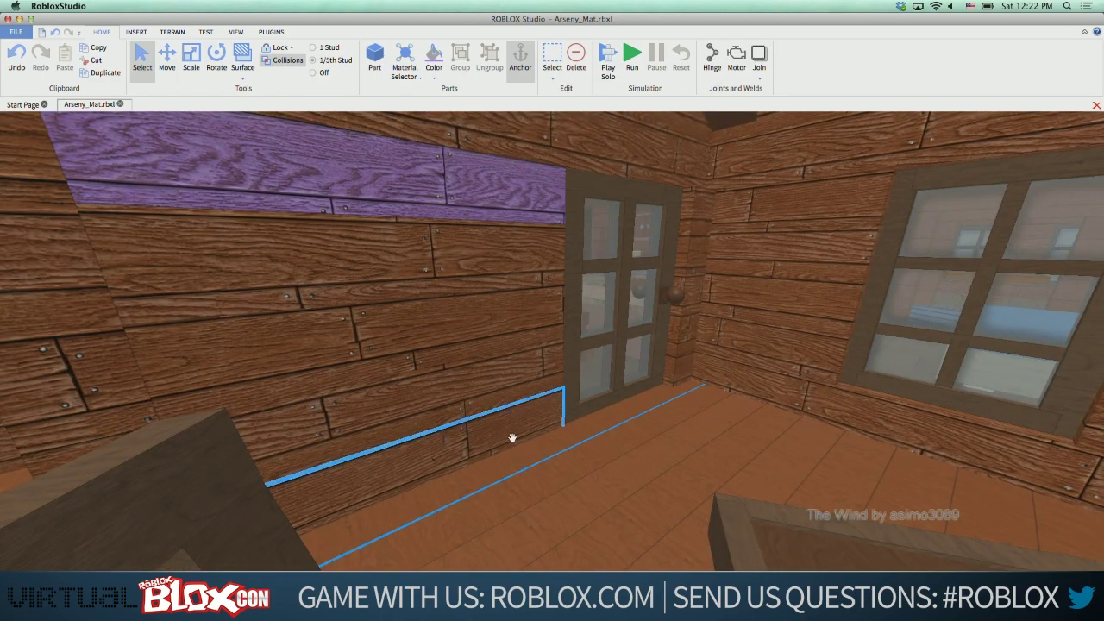
left_click(508, 408)
left_click(508, 387)
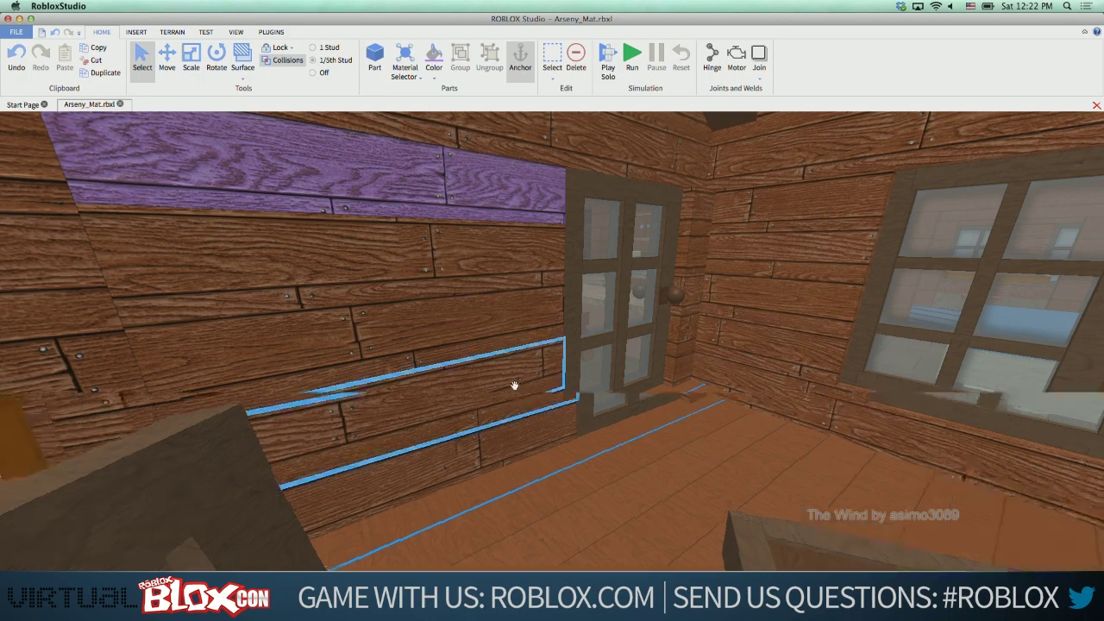
Fly down from the balcony to the ground and examine the surface texture of the pale slope beside the stone path
key("s")
right_click_drag(515, 384, 535, 363)
key("s")
key("w")
key("w")
key("w")
key("w")
key("w")
key("w")
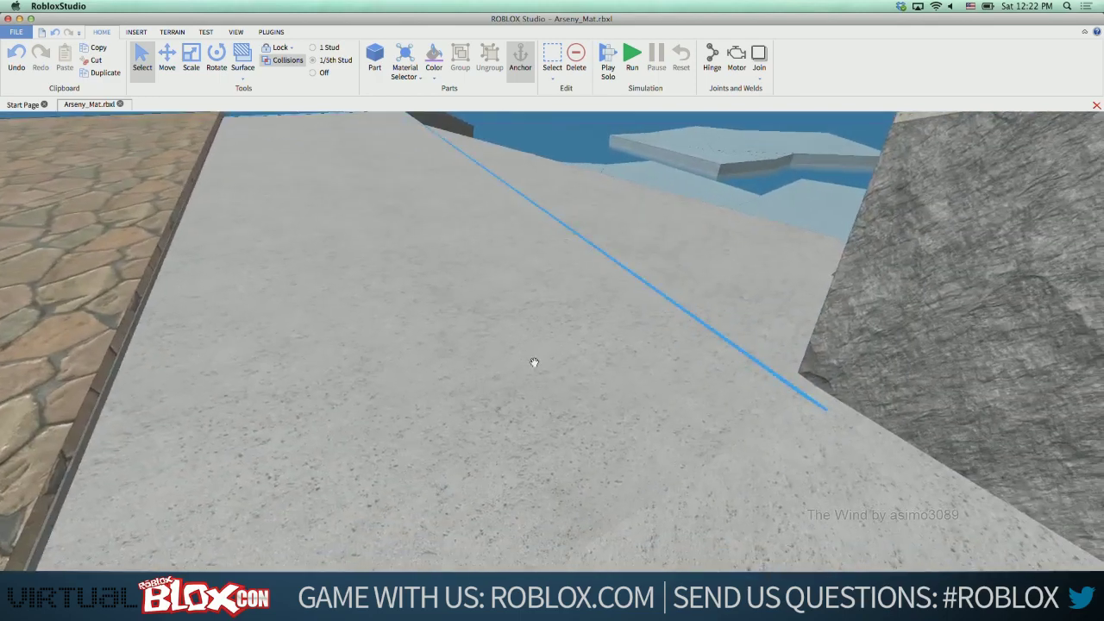
scroll(533, 362, "down", 3)
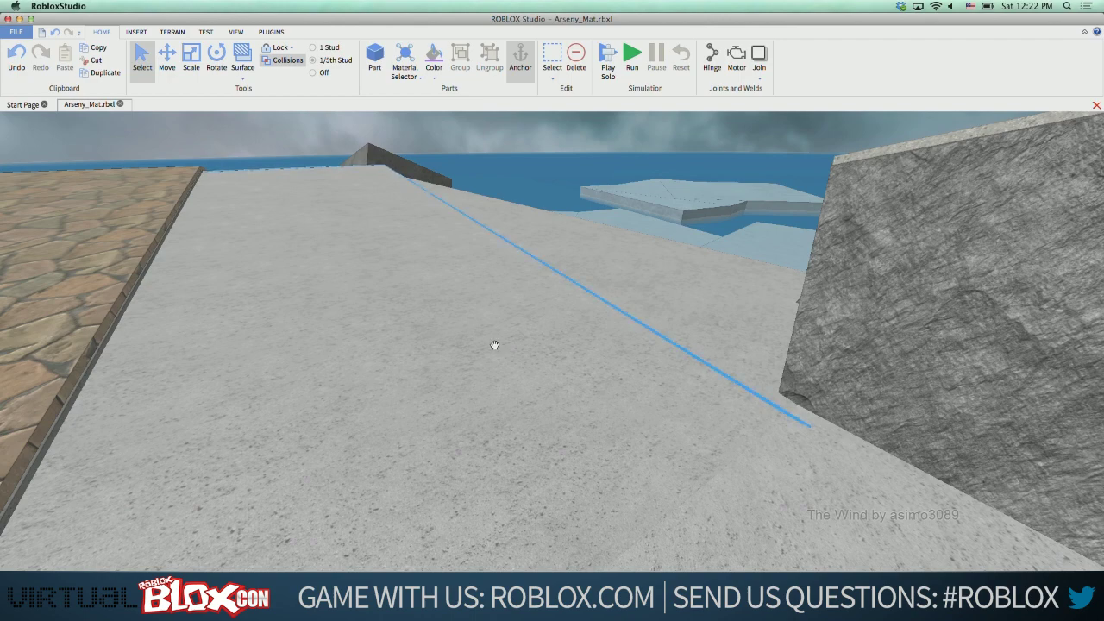
Try bright blue and dark green on the cobblestone path, and finish with light grey as its color
key("a")
right_click_drag(494, 344, 499, 334)
scroll(498, 334, "up", 3)
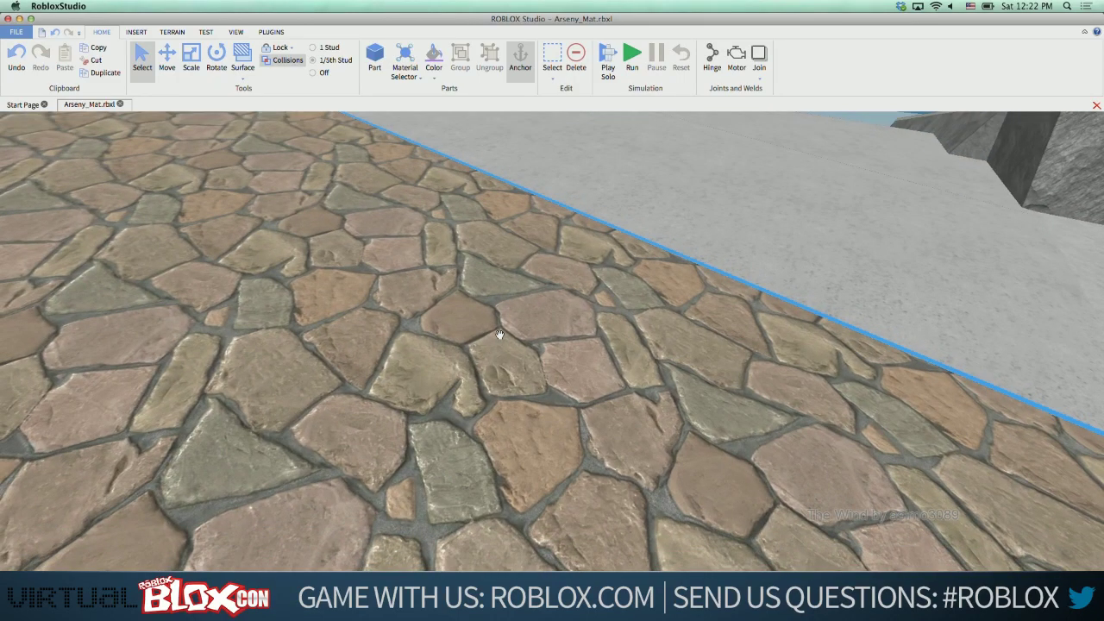
scroll(495, 333, "down", 2)
right_click_drag(495, 333, 503, 331)
left_click(504, 331)
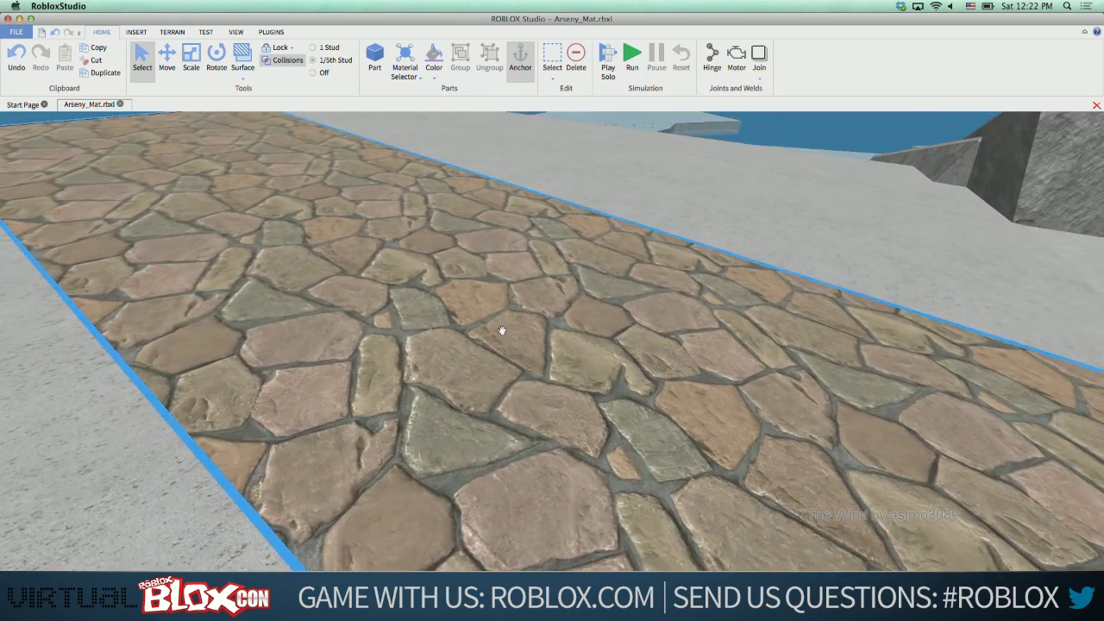
left_click(439, 81)
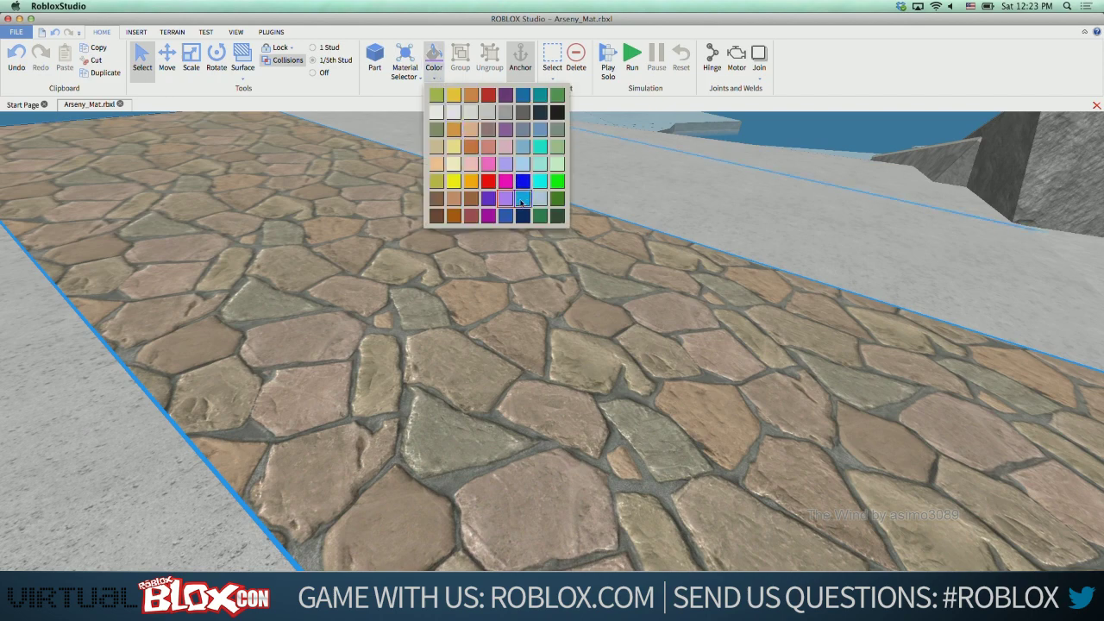
left_click(520, 199)
left_click(431, 78)
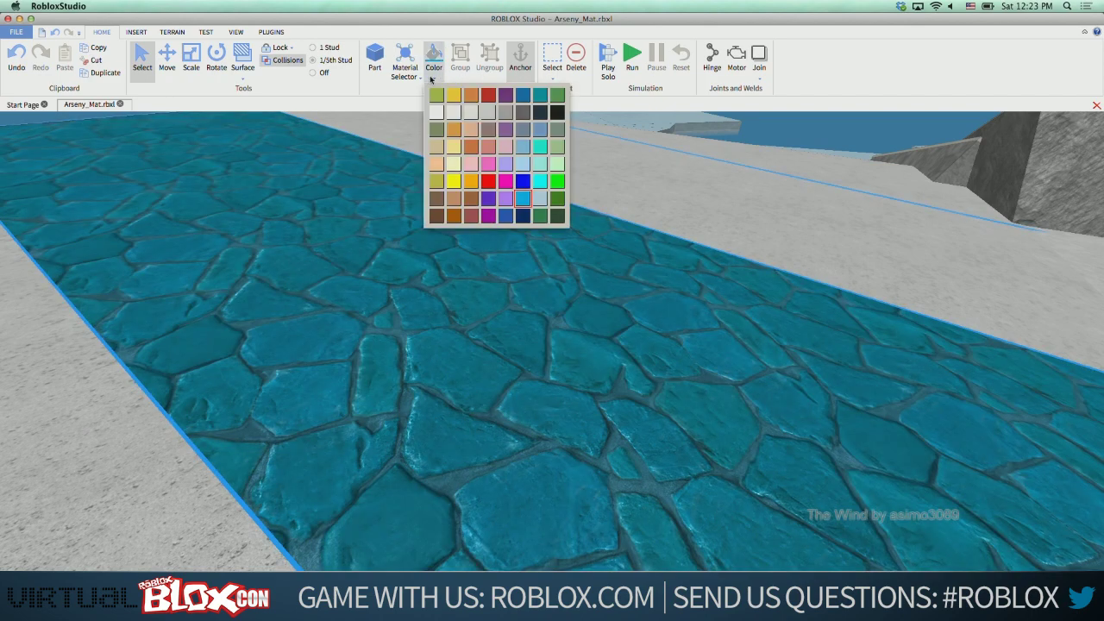
left_click(539, 215)
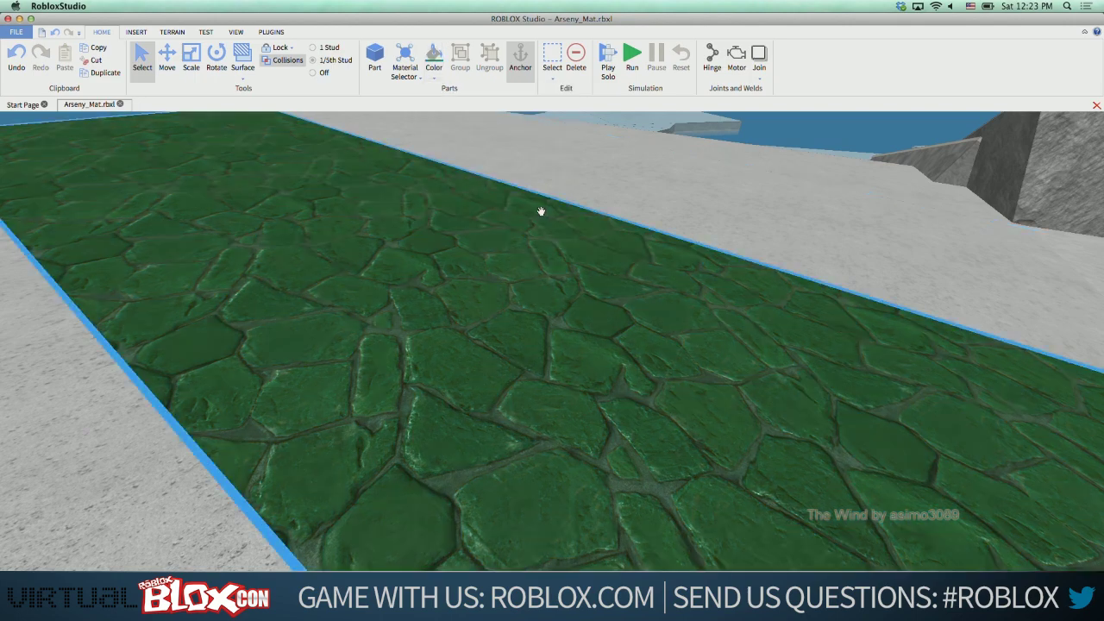
left_click(434, 79)
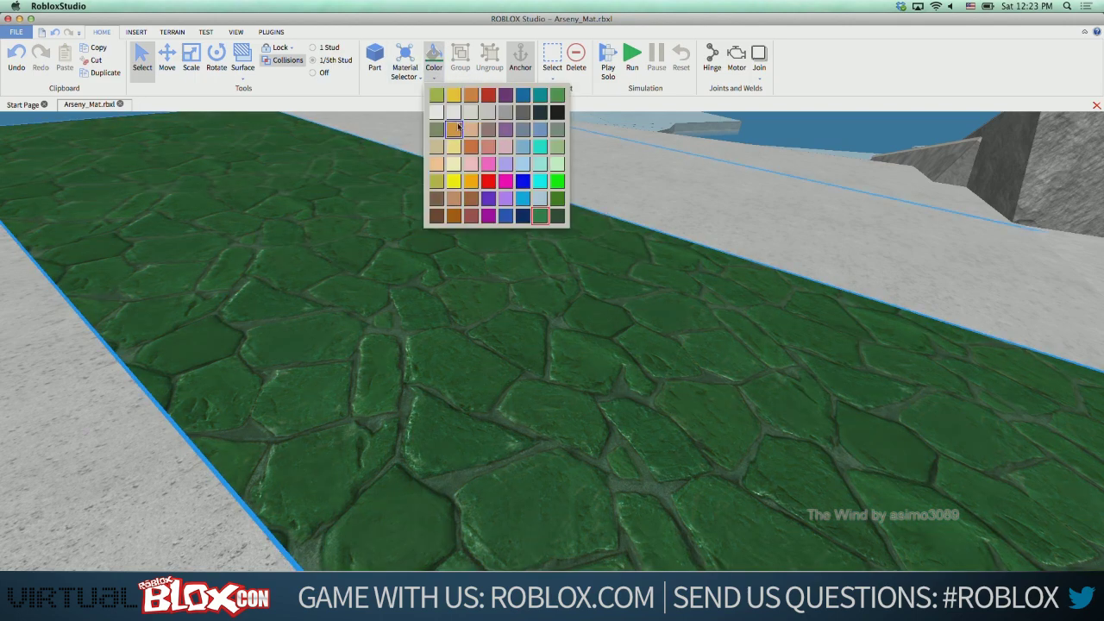
left_click(489, 113)
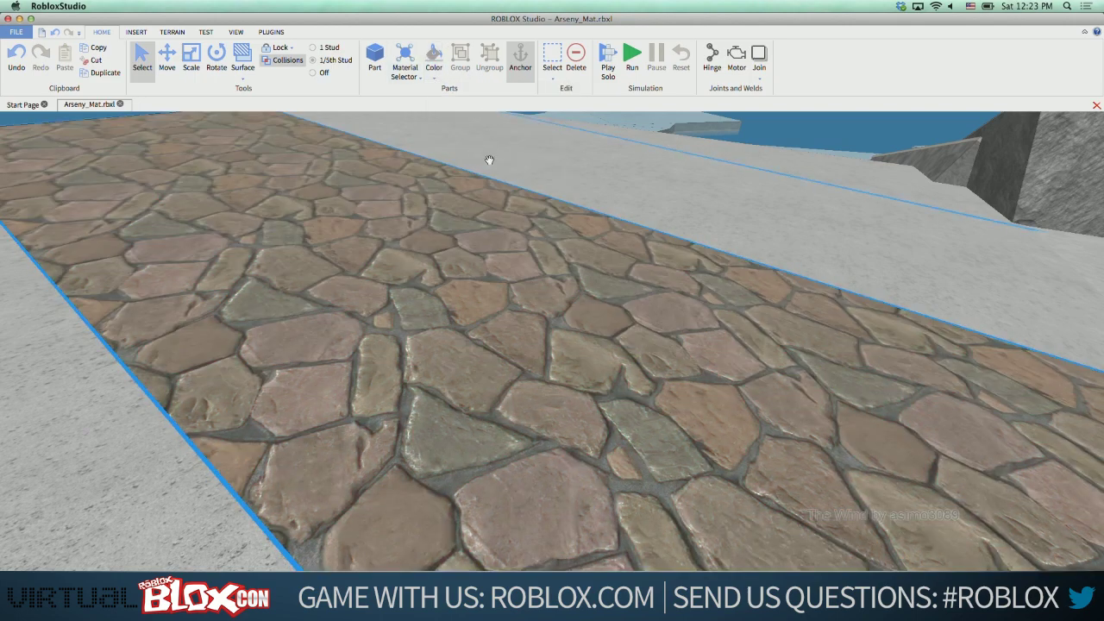
Inspect the cobblestone path's texture up close and along its whole length
right_click_drag(512, 176, 512, 176)
scroll(513, 176, "up", 3)
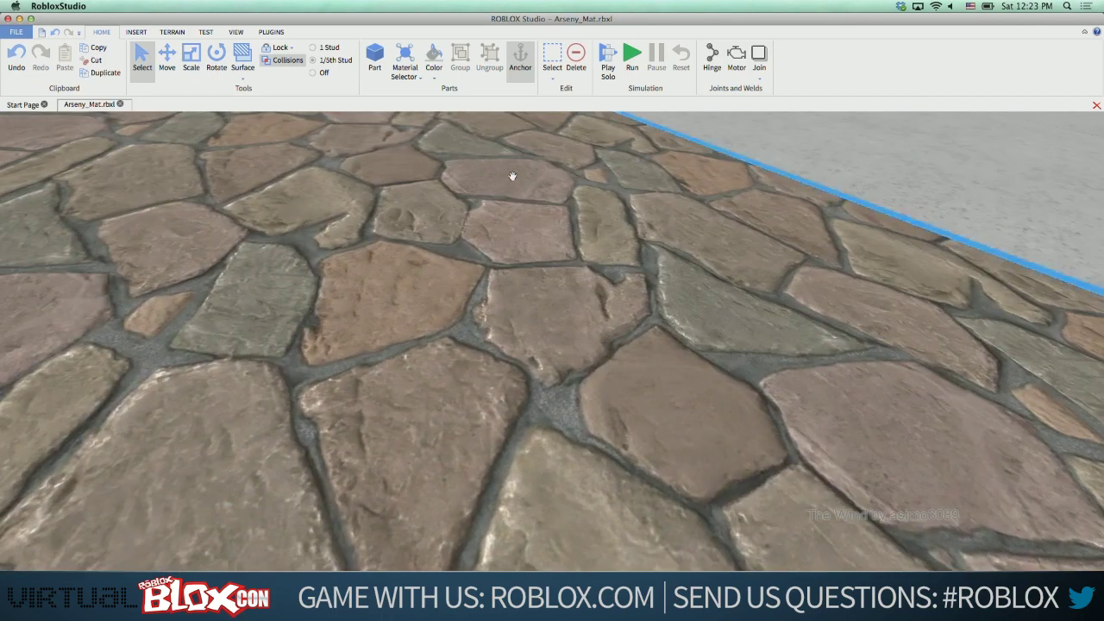
scroll(512, 176, "down", 3)
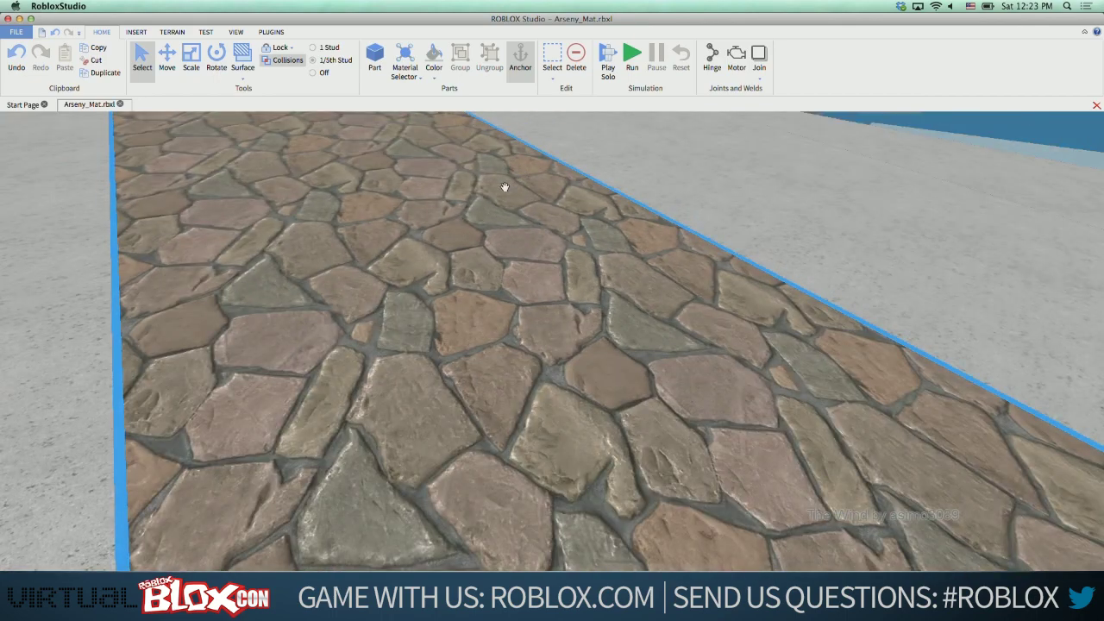
key("d")
right_click_drag(503, 188, 503, 188)
key("w")
scroll(578, 187, "down", 3)
right_click_drag(578, 187, 578, 187)
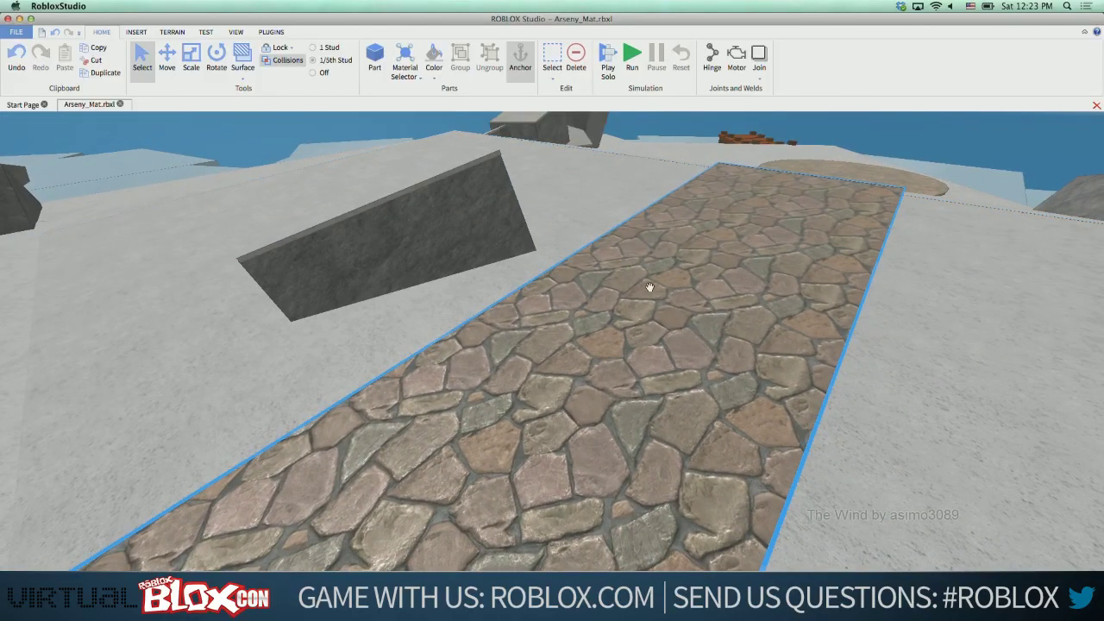
Fly to the cabin's brick wall and examine the brick texture around the door, selecting a brick section beside it
right_click_drag(649, 288, 666, 293)
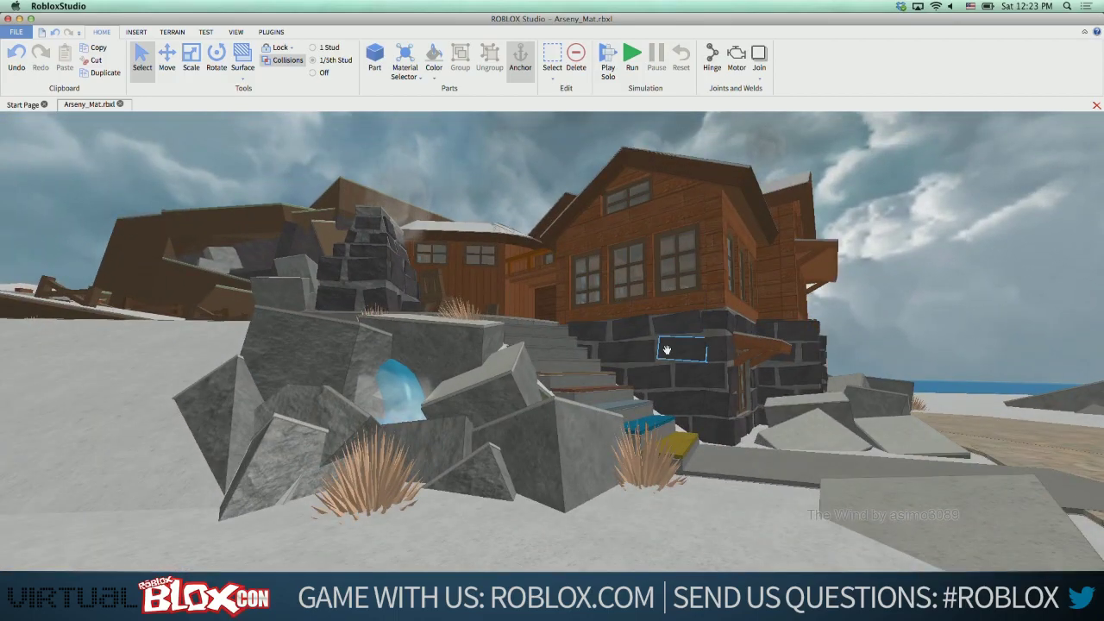
key("w")
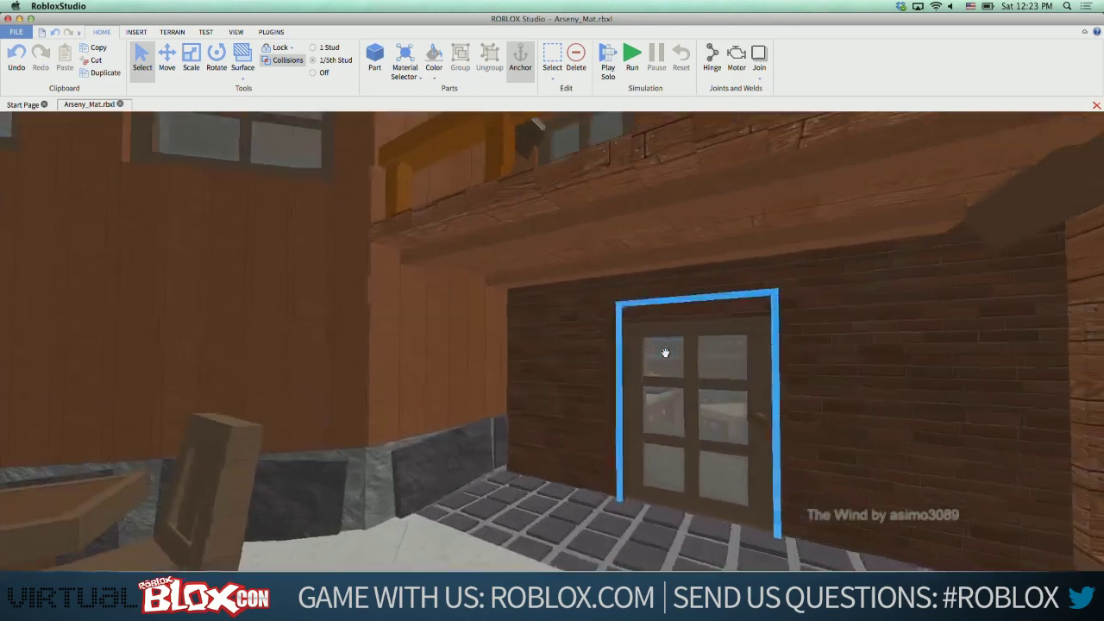
right_click_drag(665, 352, 660, 350)
key("w")
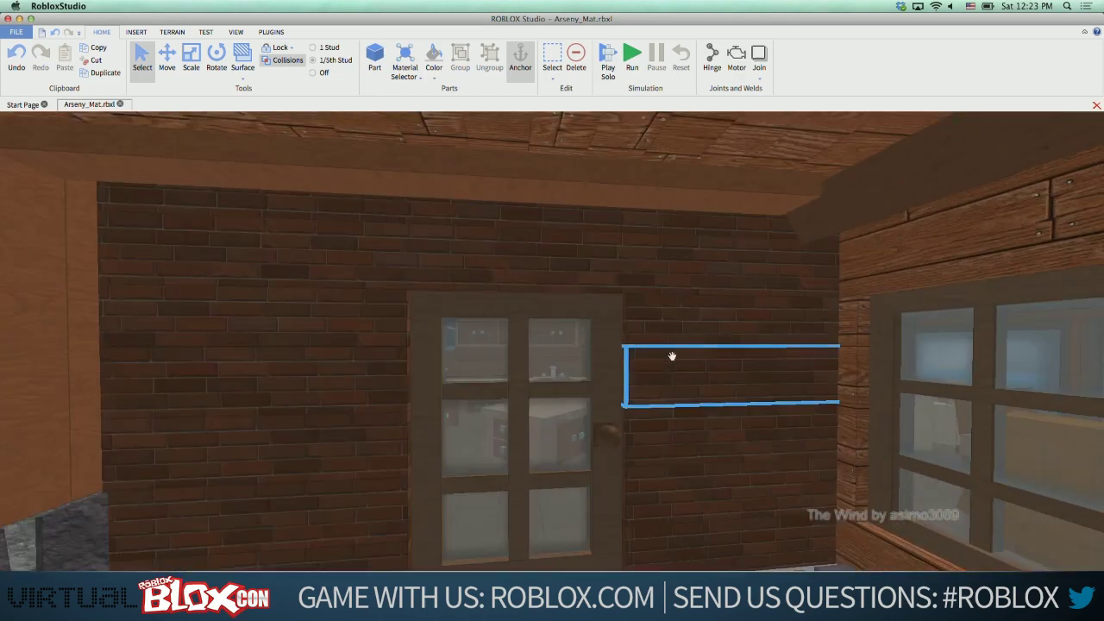
left_click(673, 356)
right_click_drag(622, 250, 624, 250)
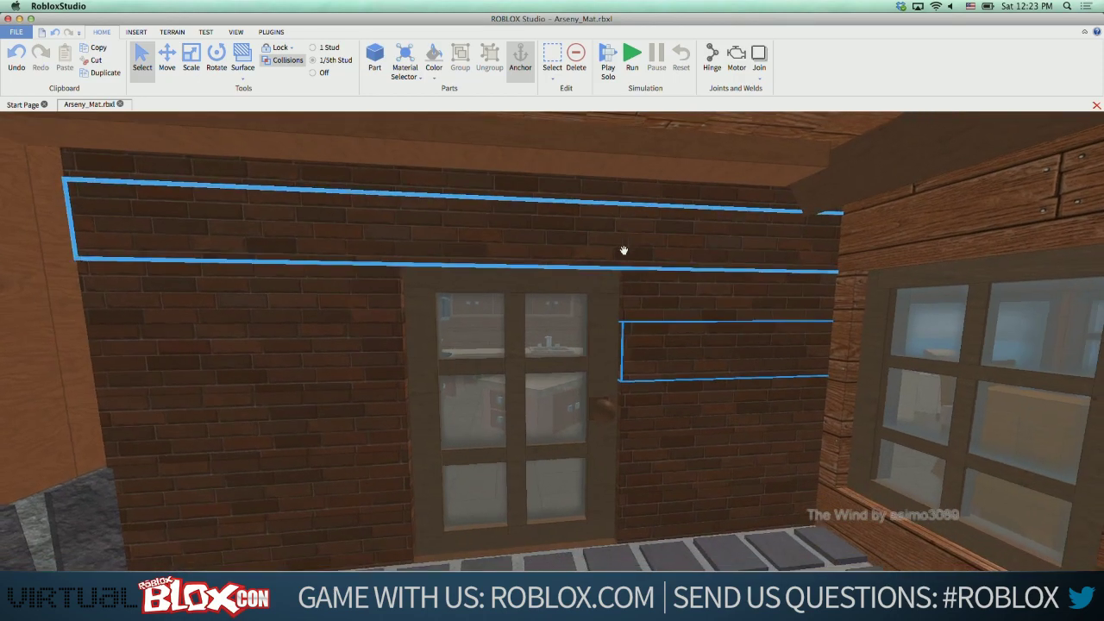
key("w")
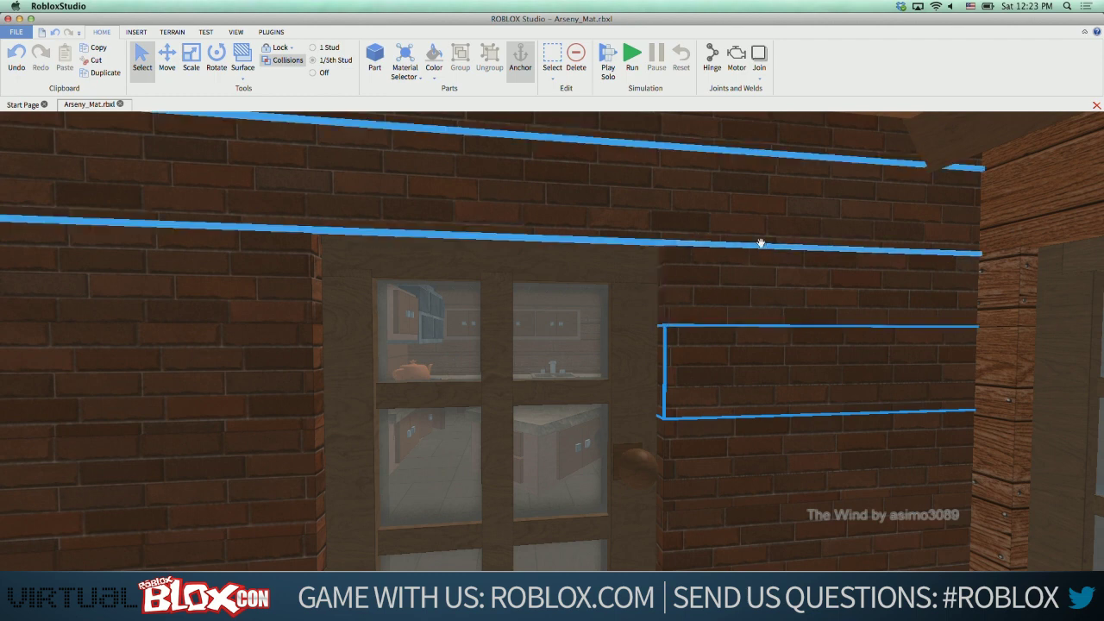
left_click(784, 320, "shift")
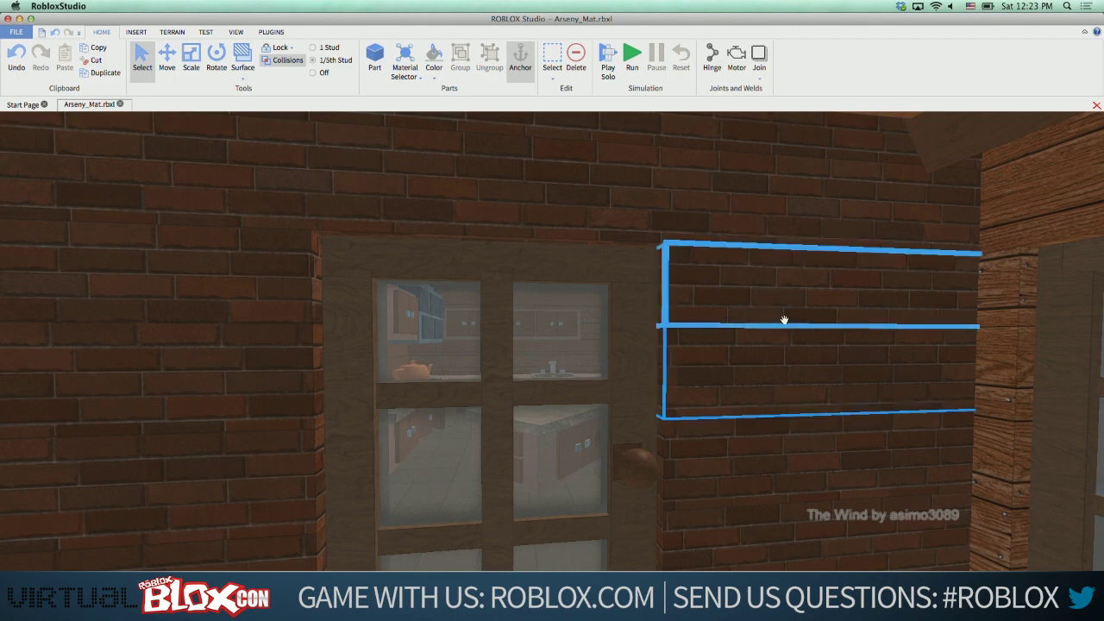
Examine the light reflections on the grey metallic slab at the foot of the colored stairs from several angles
scroll(759, 381, "down", 5)
right_click_drag(744, 384, 755, 377)
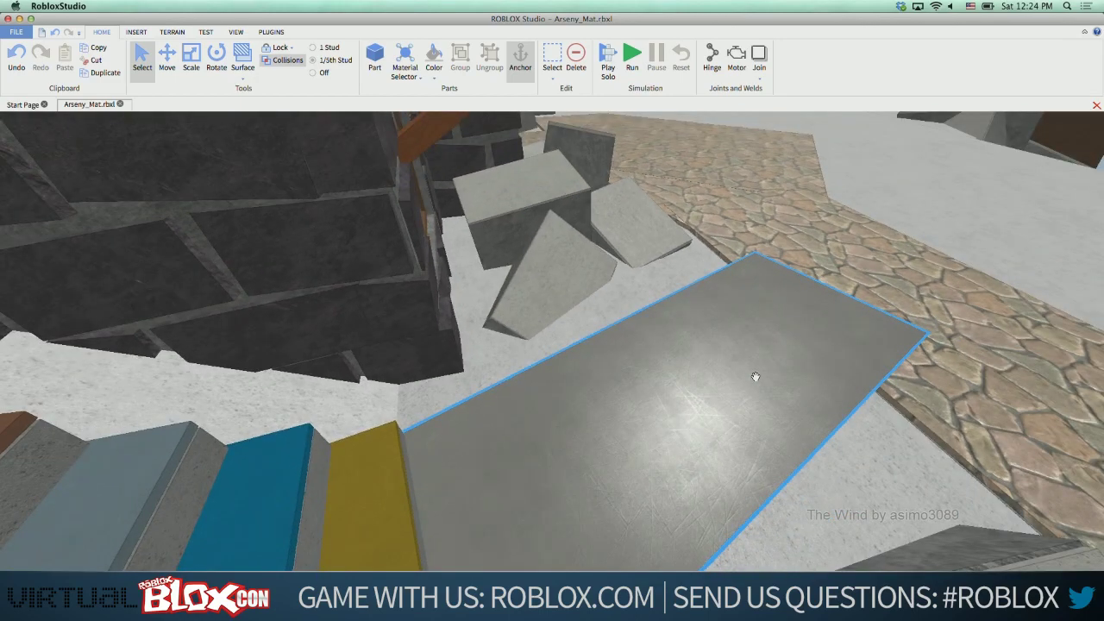
right_click_drag(746, 376, 698, 369)
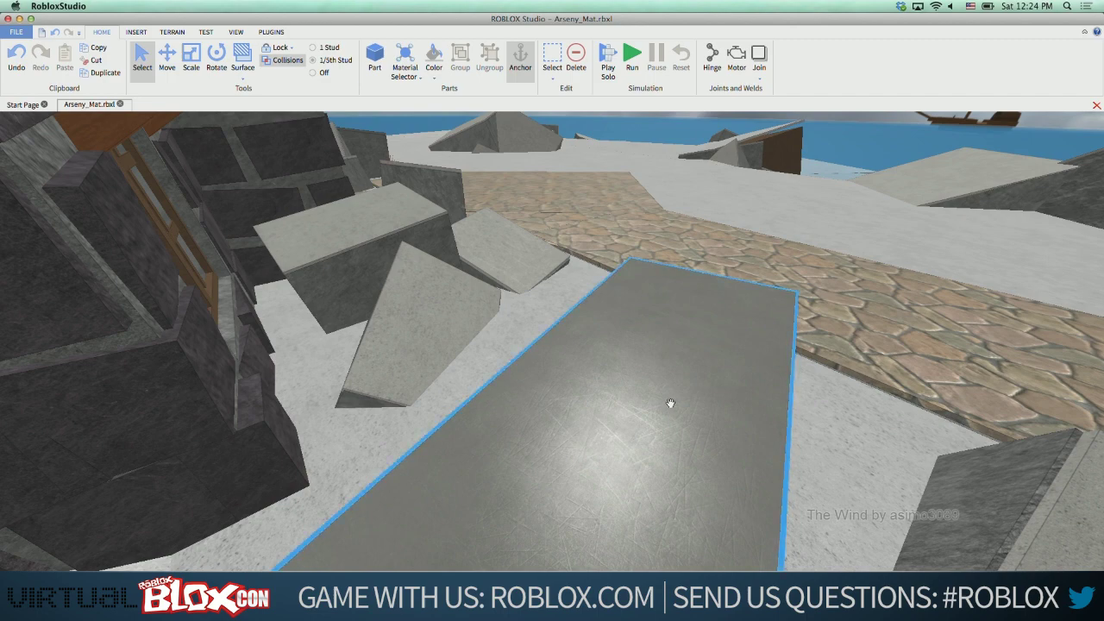
Examine the scratches in the metal slab's highlight up close, and pull back to compare it with the colored stairs and brick wall
right_click_drag(671, 404, 671, 403)
scroll(671, 403, "up", 3)
scroll(670, 404, "up", 3)
scroll(671, 404, "down", 4)
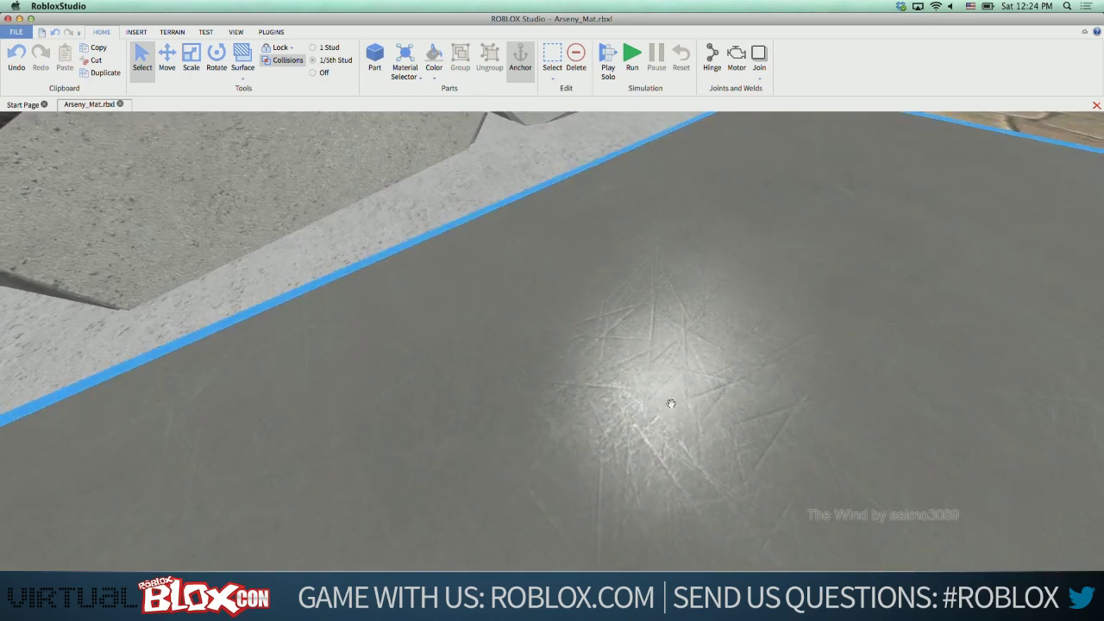
right_click_drag(670, 403, 670, 404)
key("s")
key("s")
key("w")
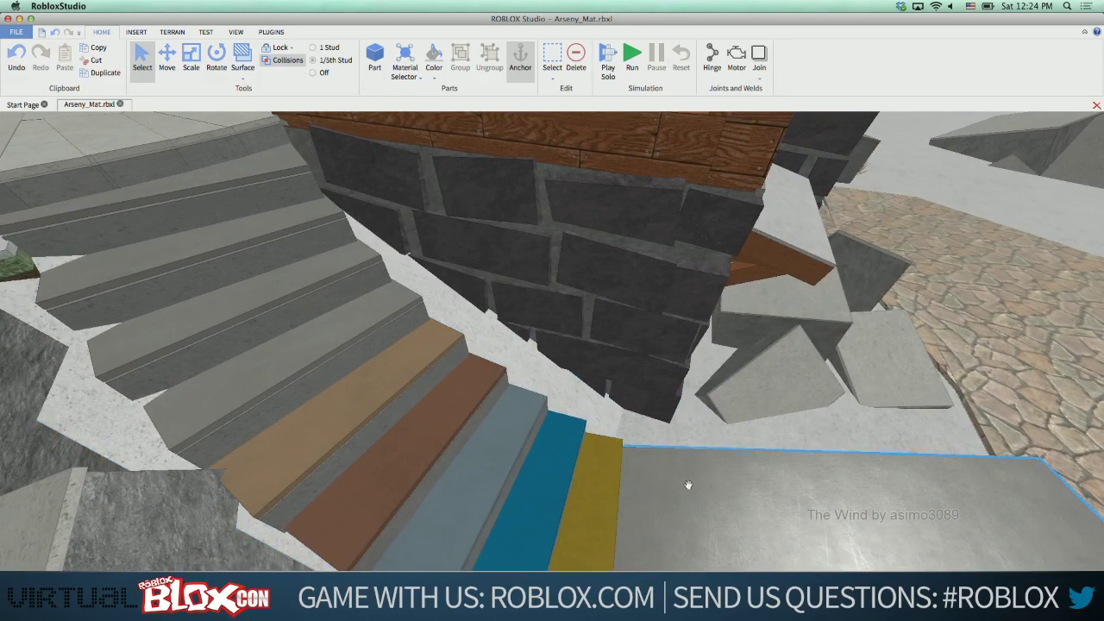
right_click_drag(688, 485, 689, 484)
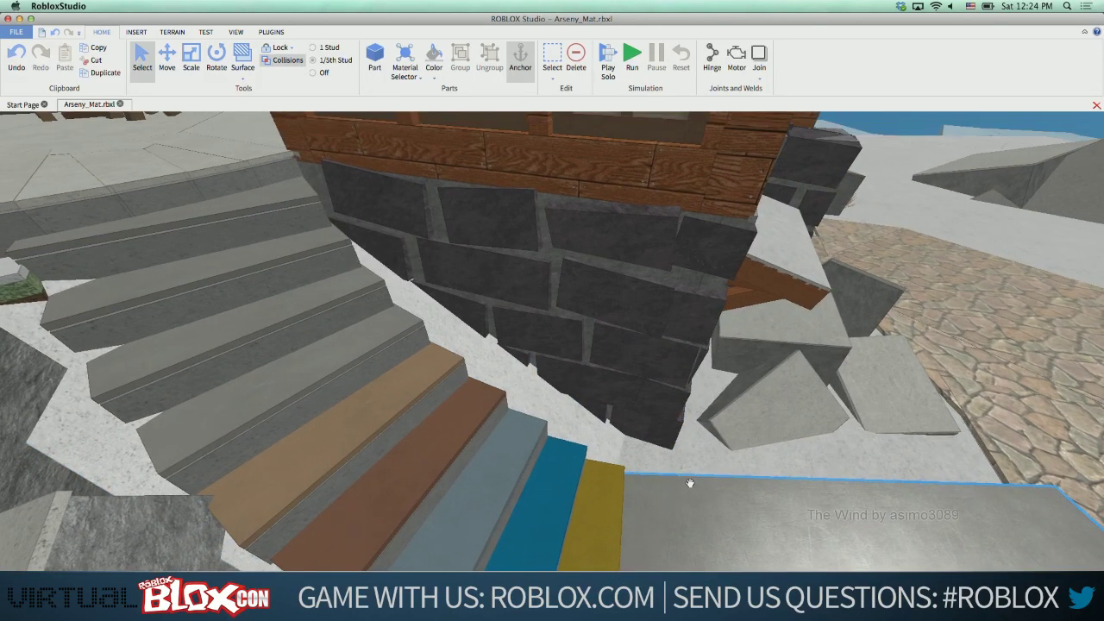
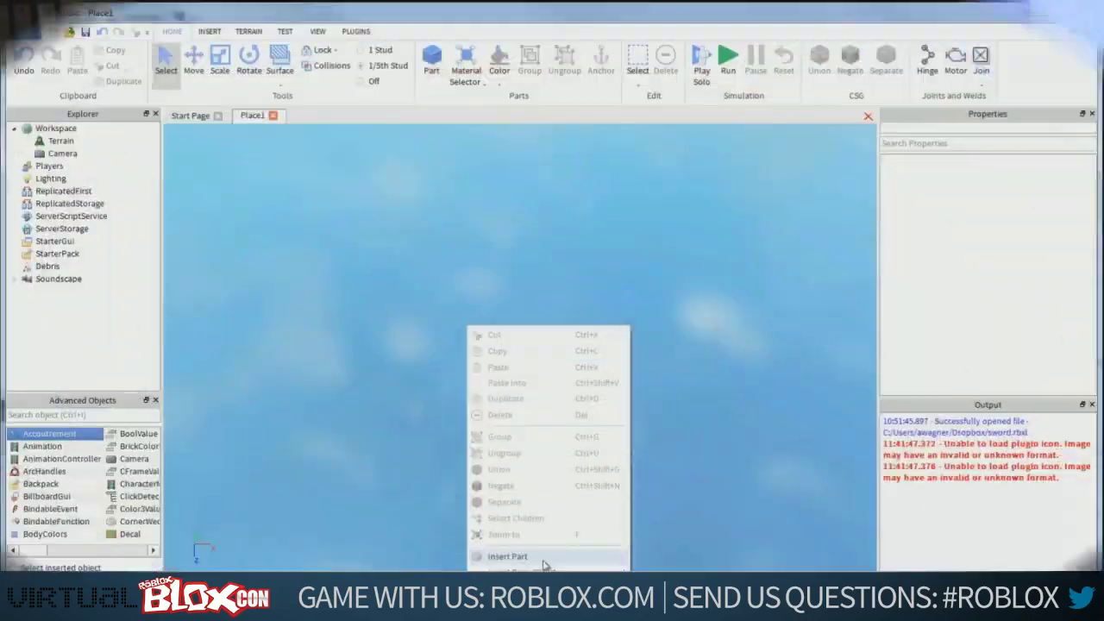
Insert a new part into the empty Place1 workspace and give it a CylinderMesh
left_click(544, 560)
scroll(517, 365, "down", 5)
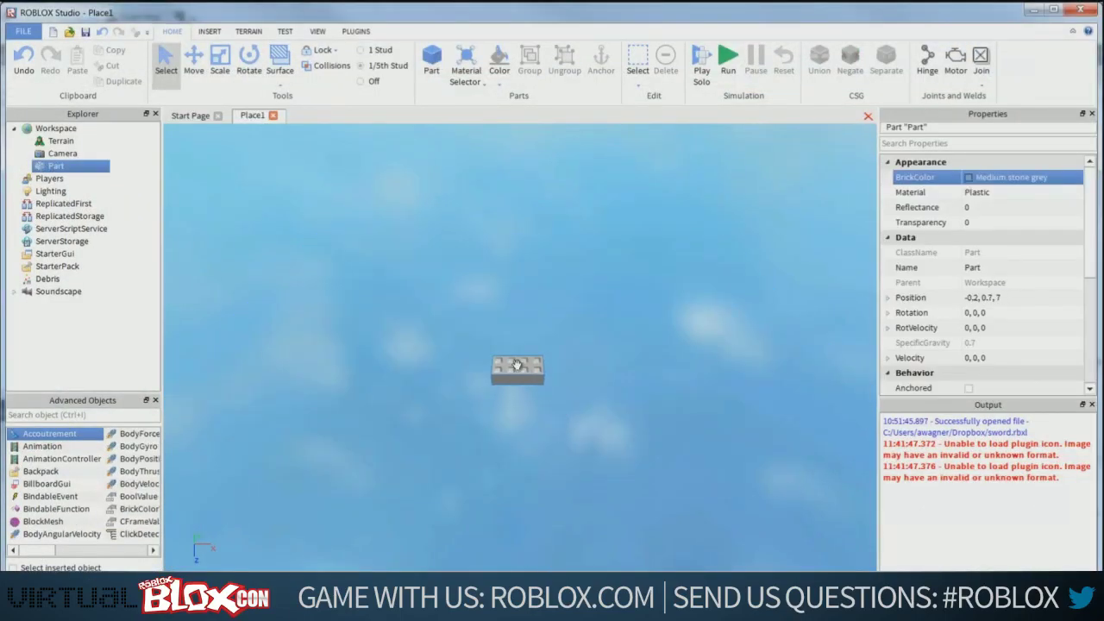
left_click(86, 550)
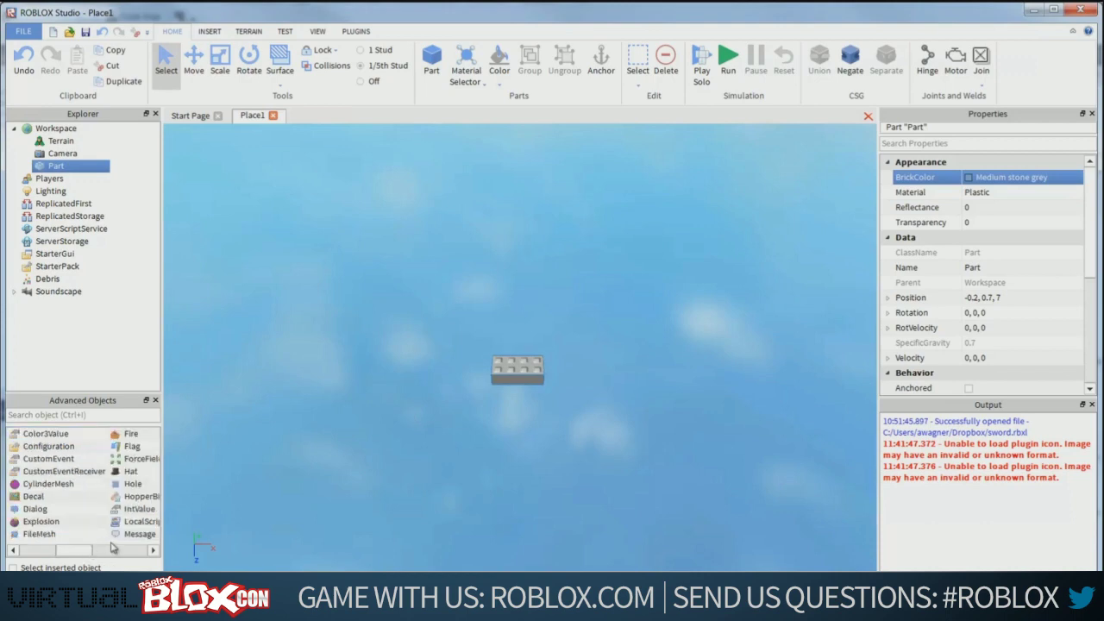
double_click(52, 485)
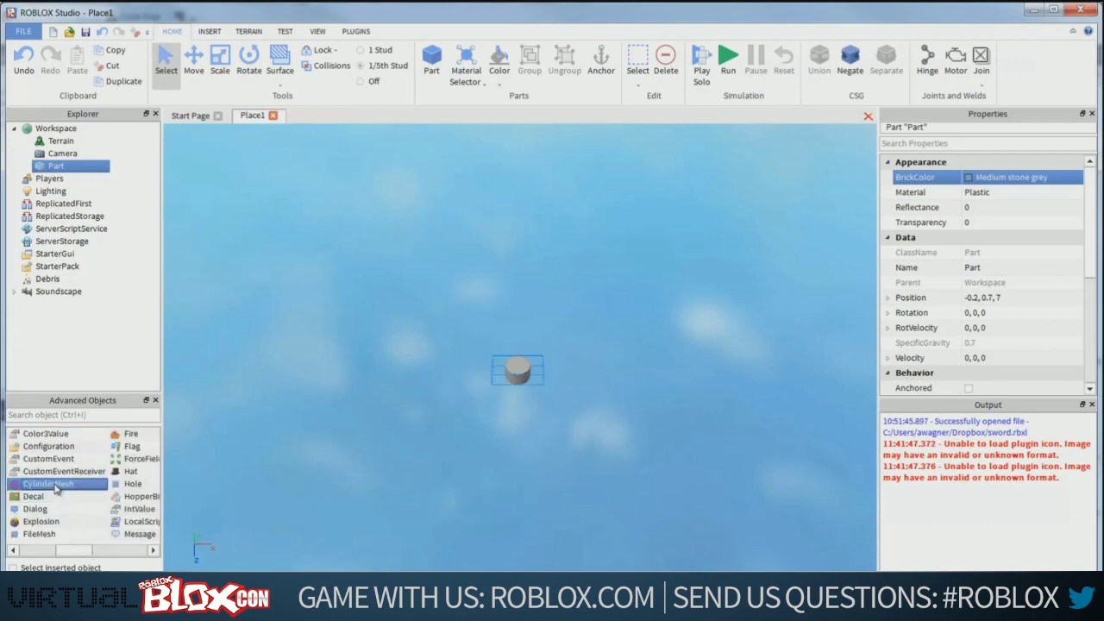
Scale the cylinder part up in depth, width and height
left_click(220, 62)
left_click_drag(517, 412, 528, 447)
left_click_drag(576, 389, 639, 388)
left_click_drag(546, 364, 557, 310)
Enlarge the cylinder further in width and depth to make a broad drum, and deselect it
right_click(560, 404)
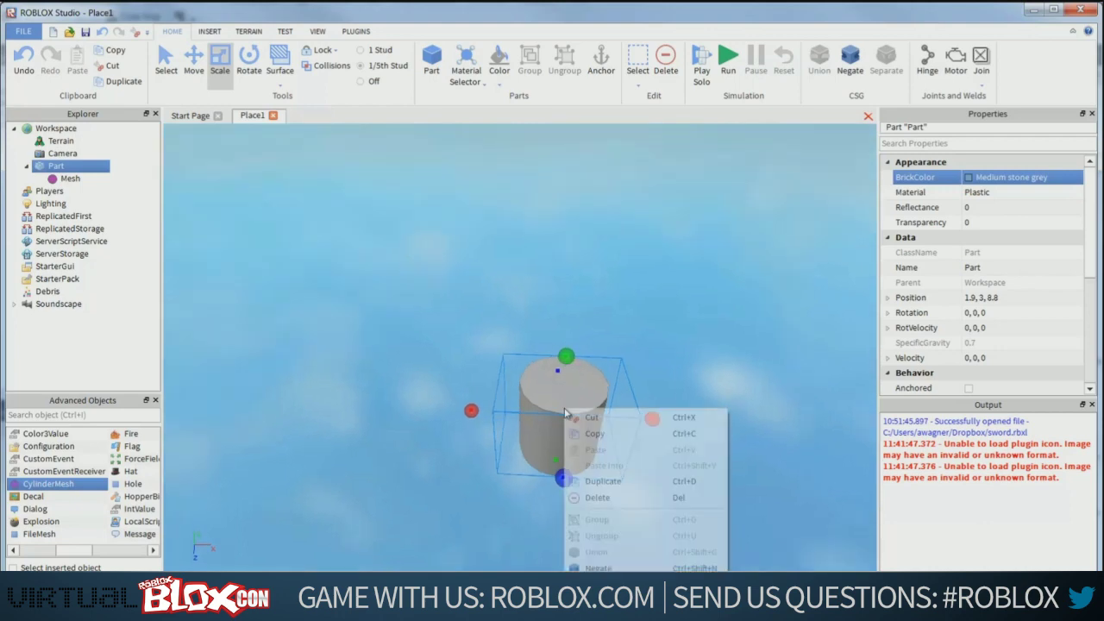
left_click(603, 547)
right_click_drag(621, 510, 620, 515)
scroll(620, 509, "down", 4)
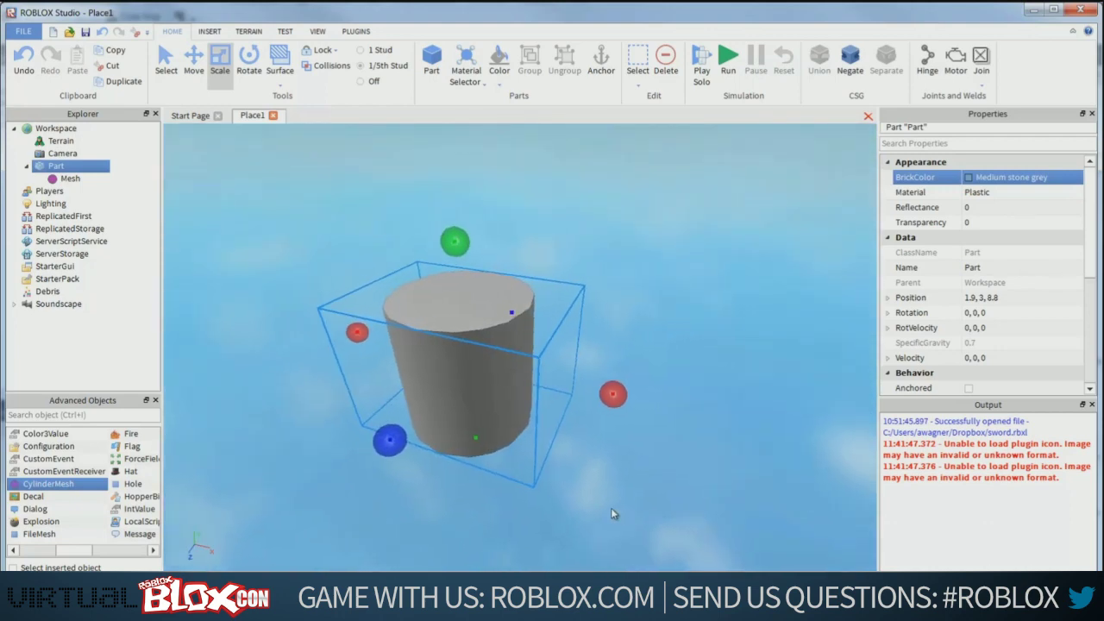
left_click_drag(621, 385, 646, 403)
left_click_drag(406, 444, 367, 476)
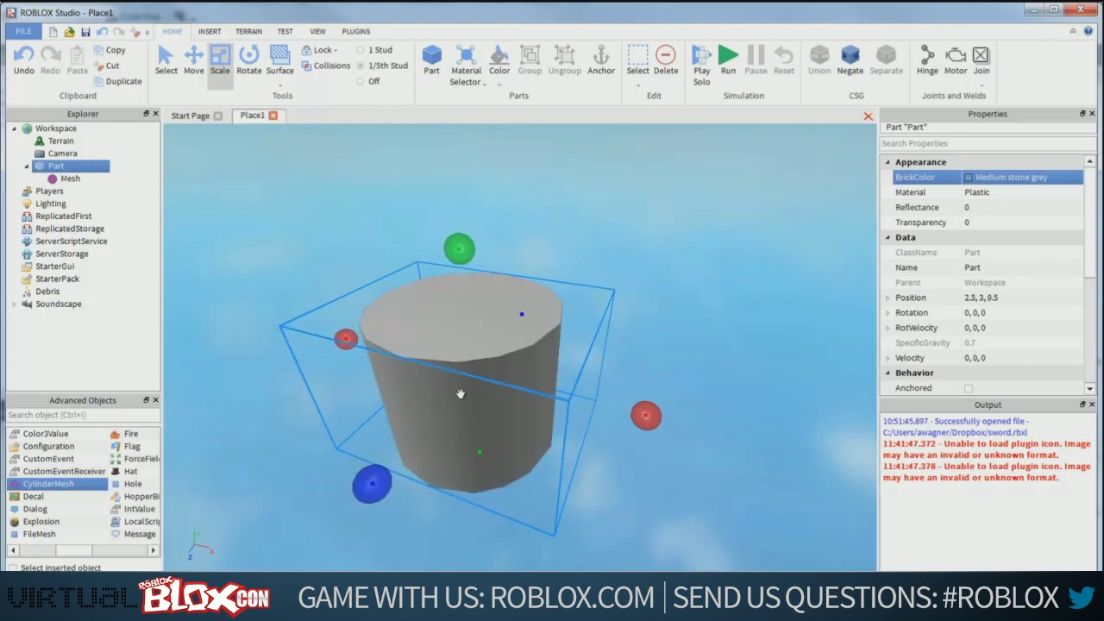
right_click_drag(457, 389, 467, 399)
left_click(573, 225)
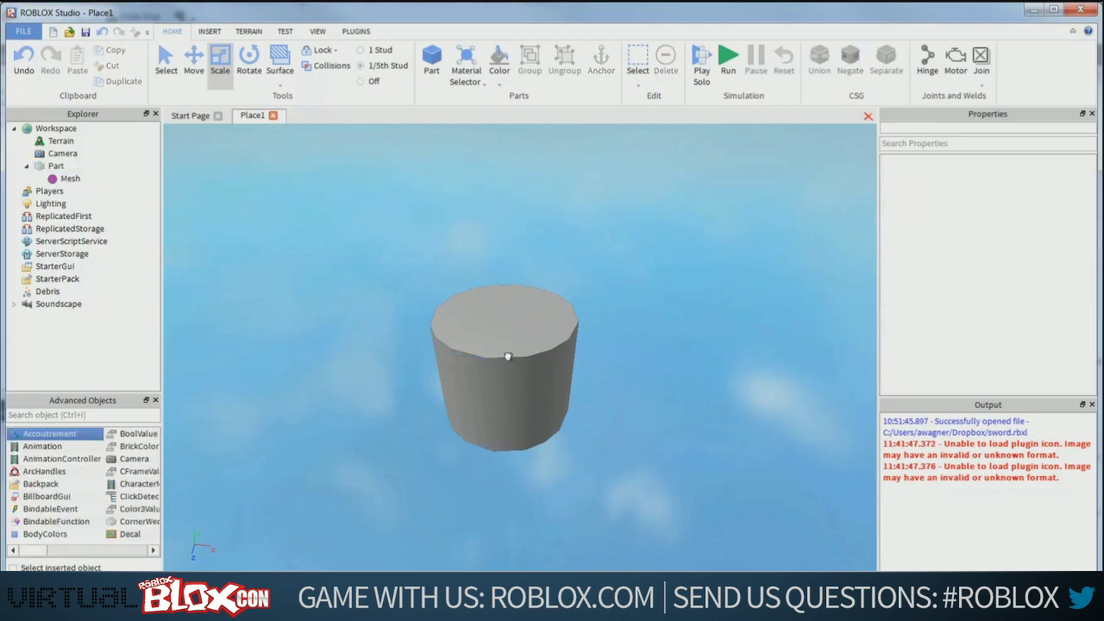
Duplicate the cylinder and narrow the copy evenly from both sides, keeping it centred on the original
left_click(507, 355)
key("ctrl+d")
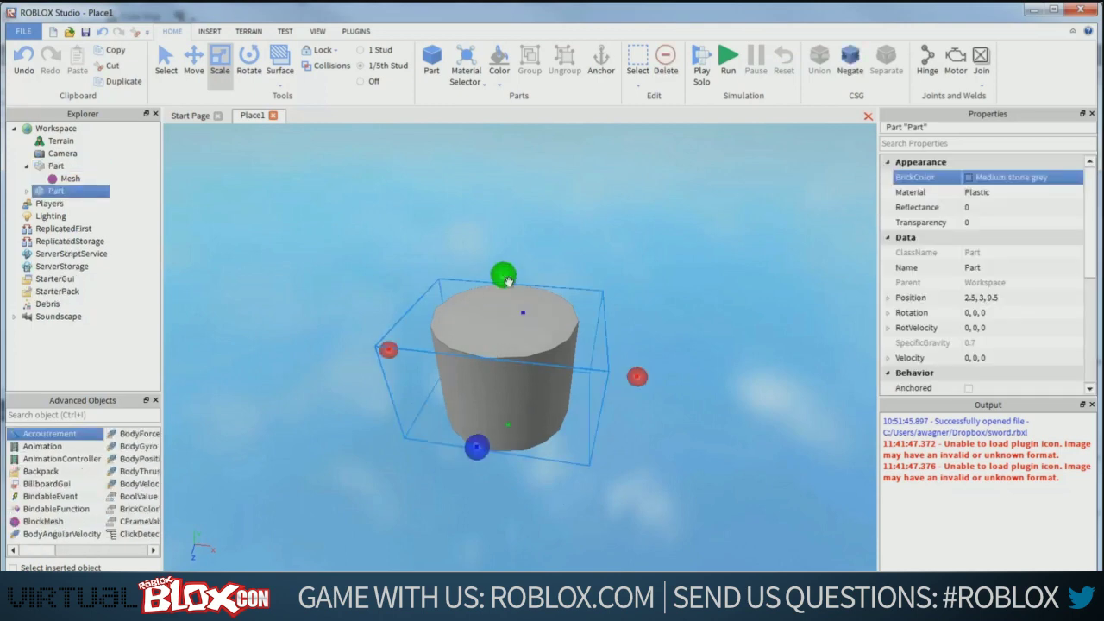
left_click_drag(631, 377, 567, 394)
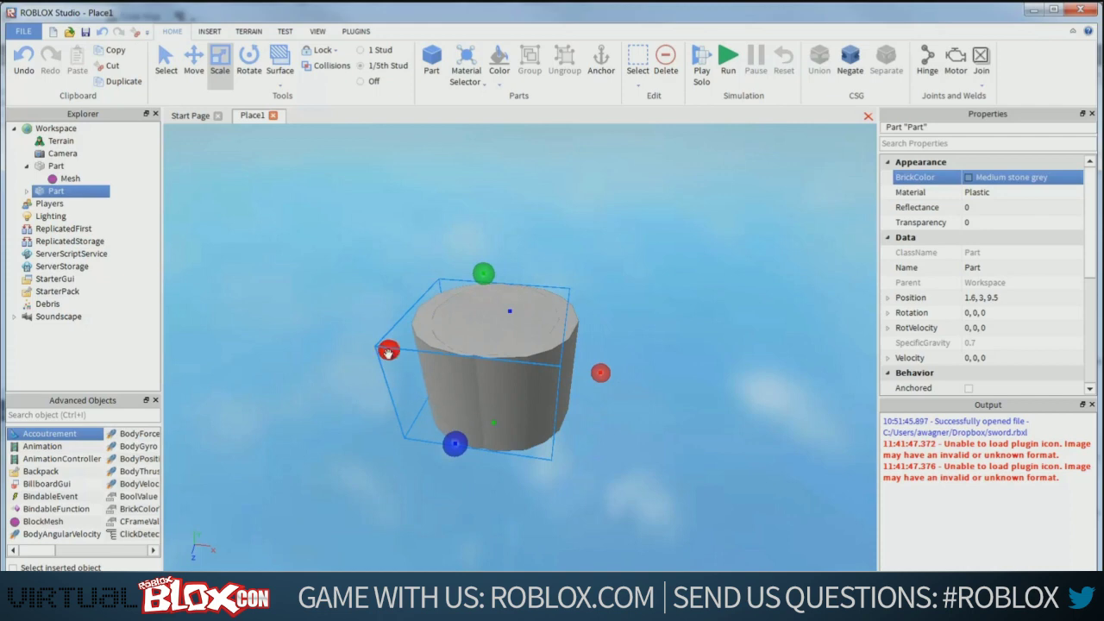
left_click_drag(388, 352, 414, 360)
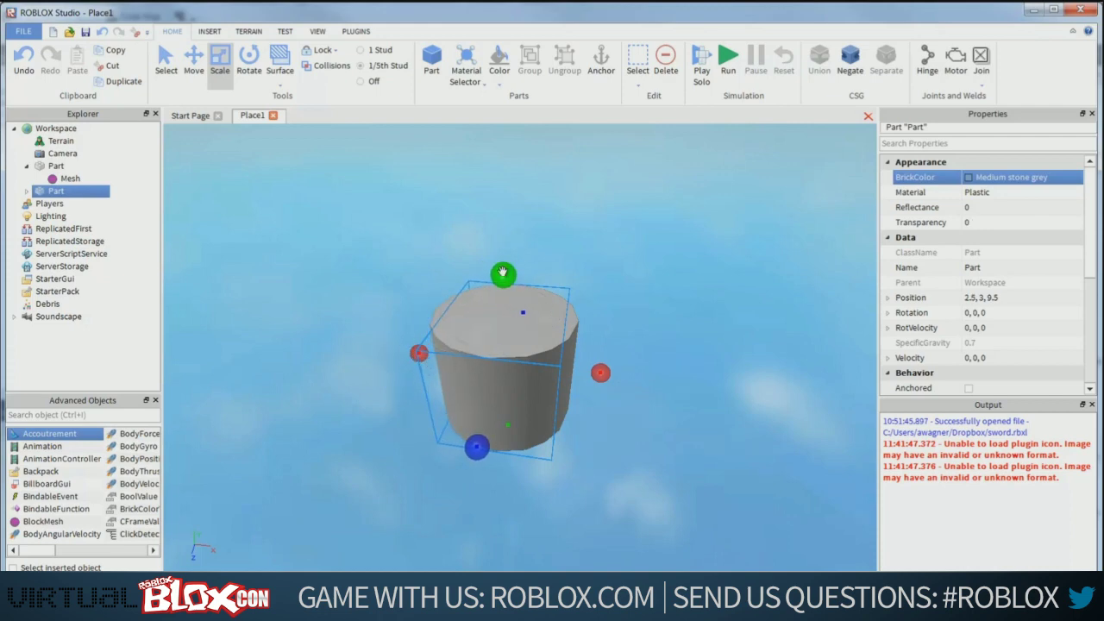
Stretch the inner copy above the original's rim and raise it to position 2.5, 4.6, 9.5
left_click_drag(503, 272, 502, 228)
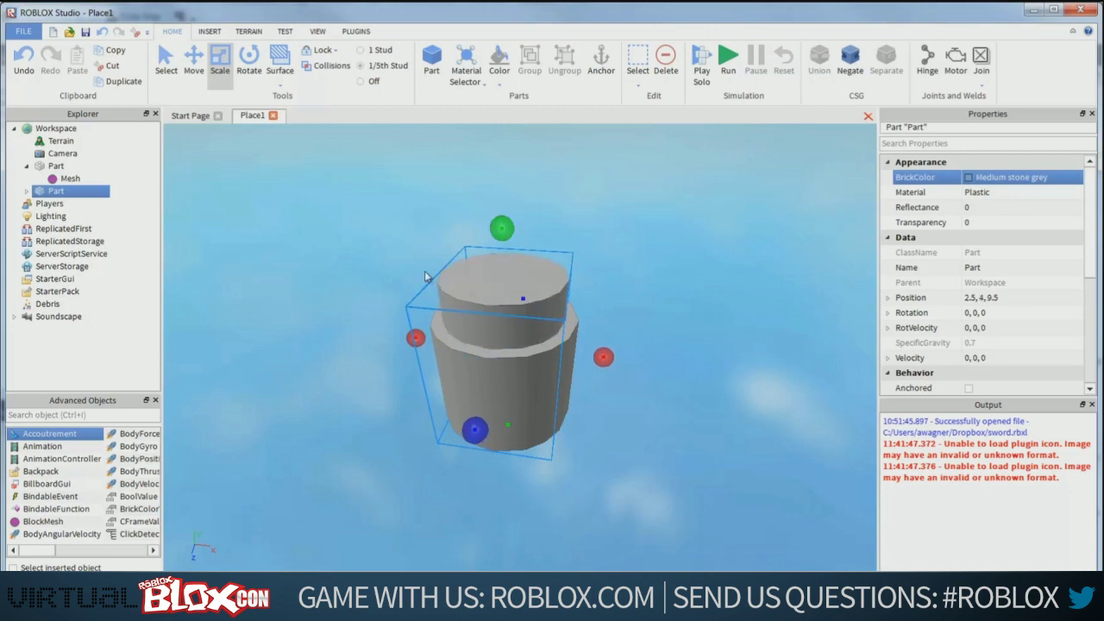
left_click(191, 67)
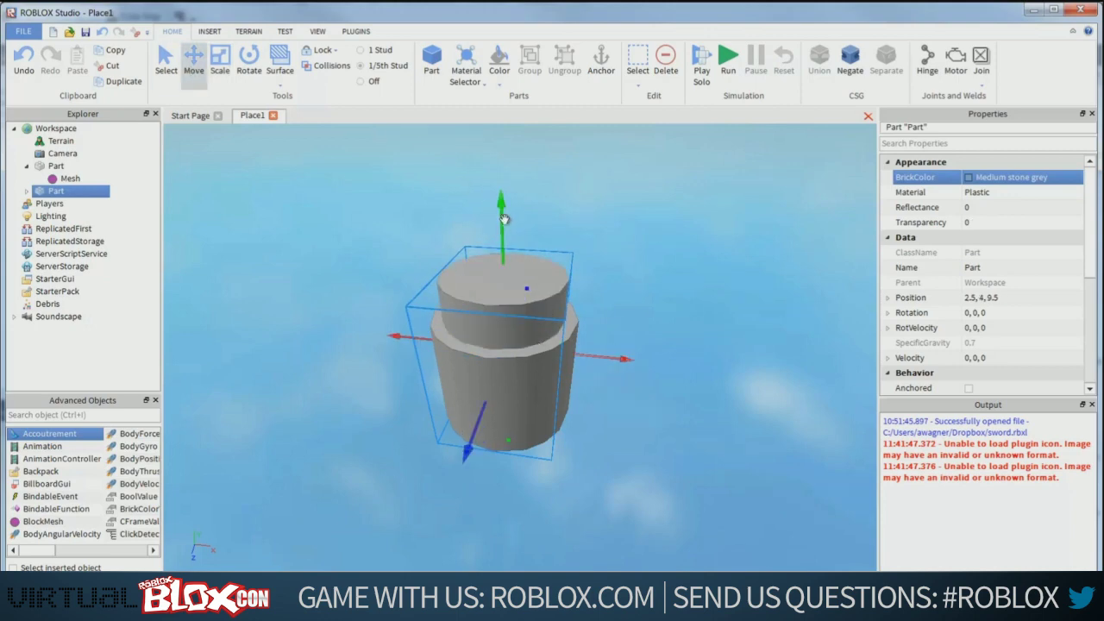
left_click_drag(504, 219, 504, 209)
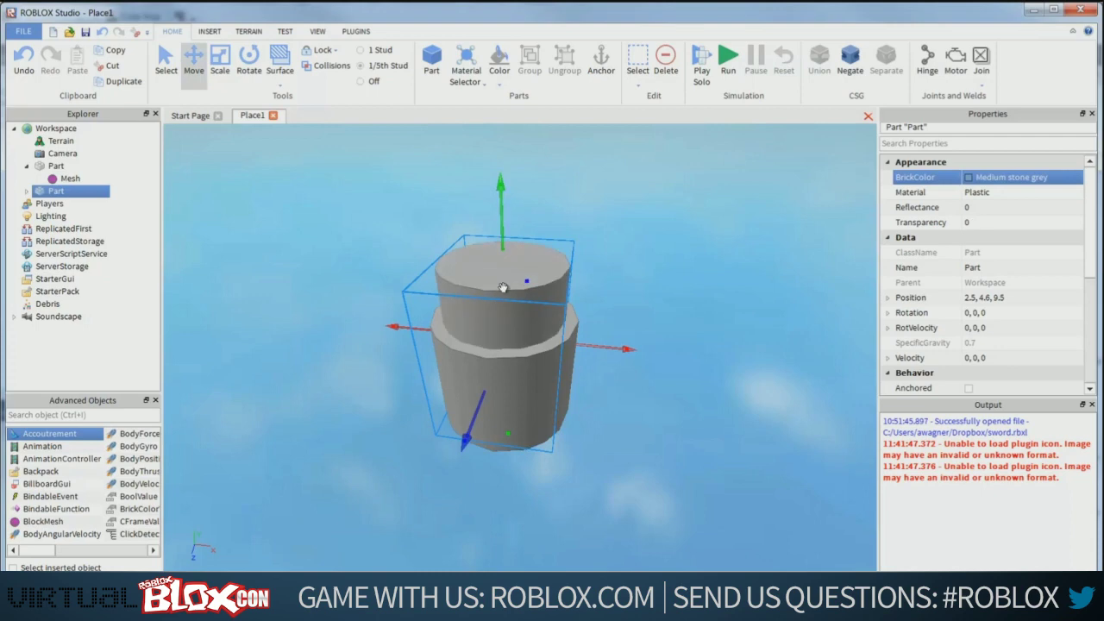
Negate the inner copy and union it with the original cylinder to carve out a hollow cup
right_click(504, 290)
left_click(552, 450)
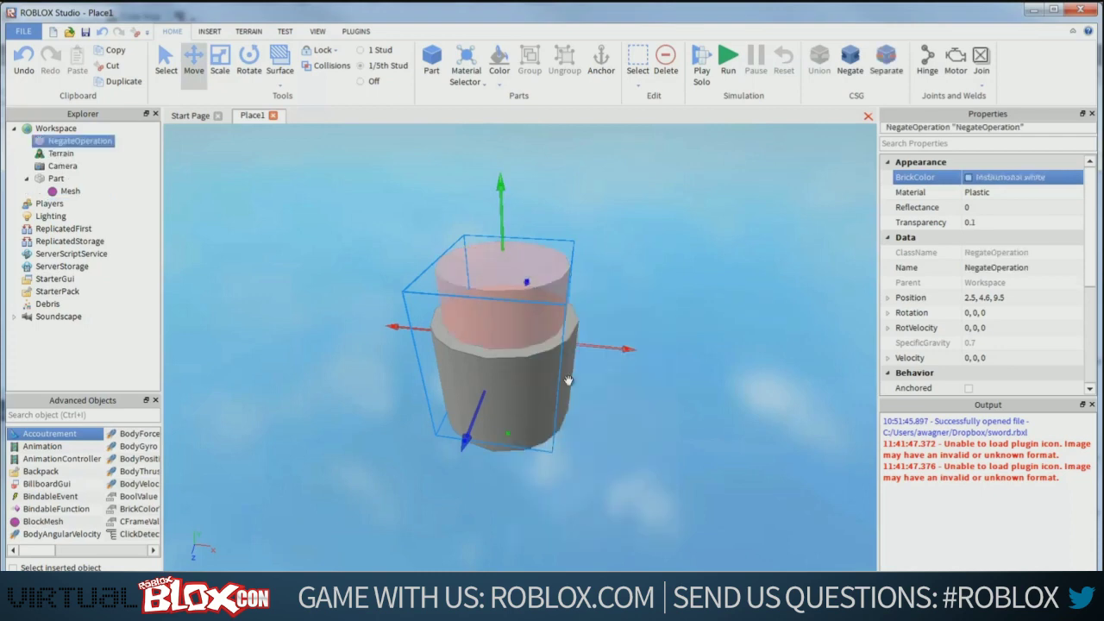
right_click(573, 380)
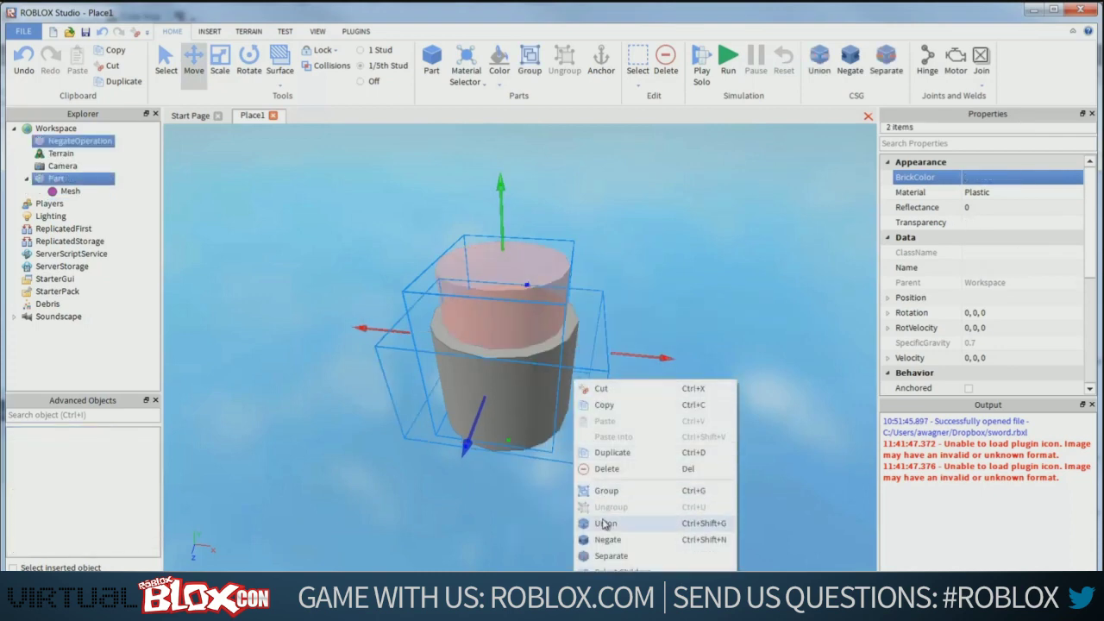
left_click(604, 524)
scroll(535, 361, "up", 5)
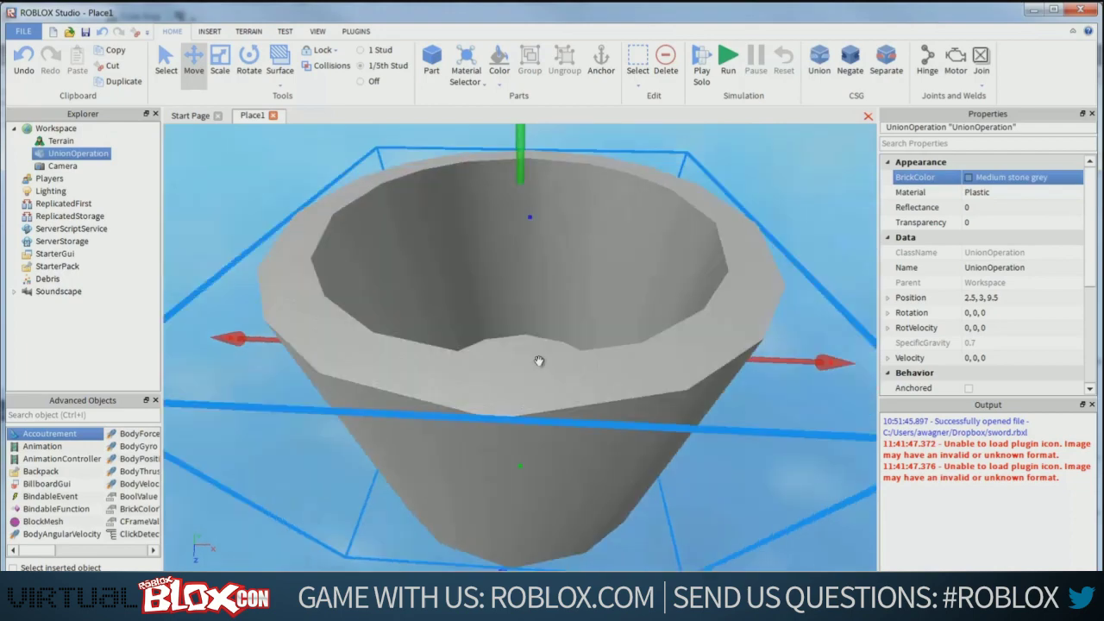
right_click_drag(539, 363, 540, 360)
scroll(539, 357, "down", 5)
scroll(541, 357, "up", 5)
scroll(538, 359, "down", 5)
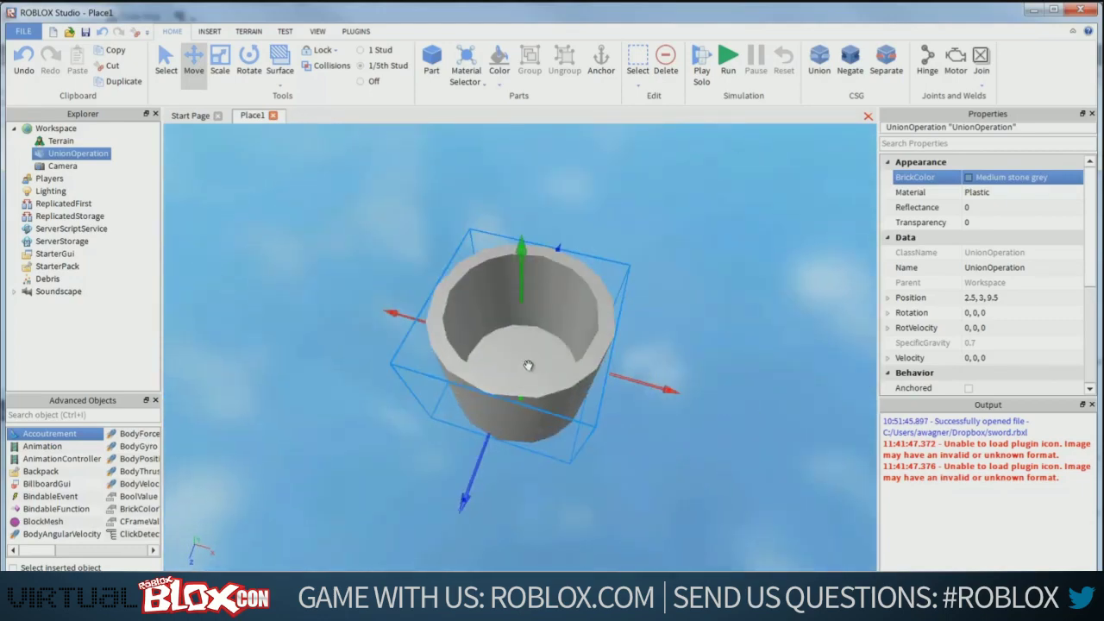
Shift the hollow cup slightly sideways to position 2, 3, 9.6 and deselect it
left_click_drag(659, 383, 646, 381)
right_click_drag(596, 382, 595, 378)
scroll(595, 378, "up", 5)
scroll(595, 377, "down", 5)
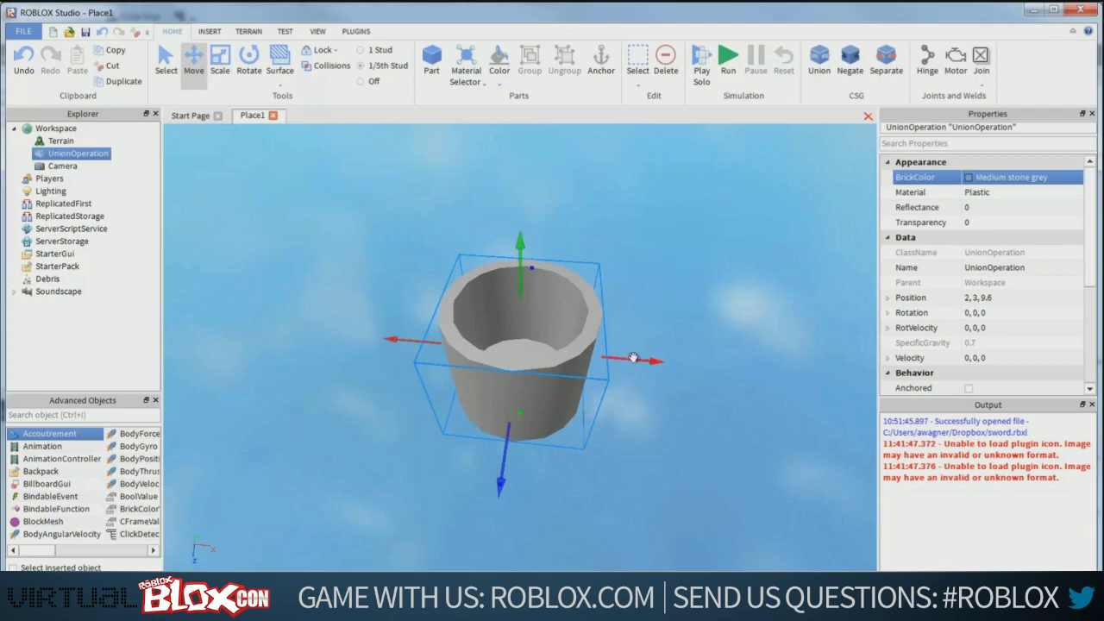
left_click(660, 325)
scroll(660, 319, "up", 3)
scroll(658, 317, "down", 3)
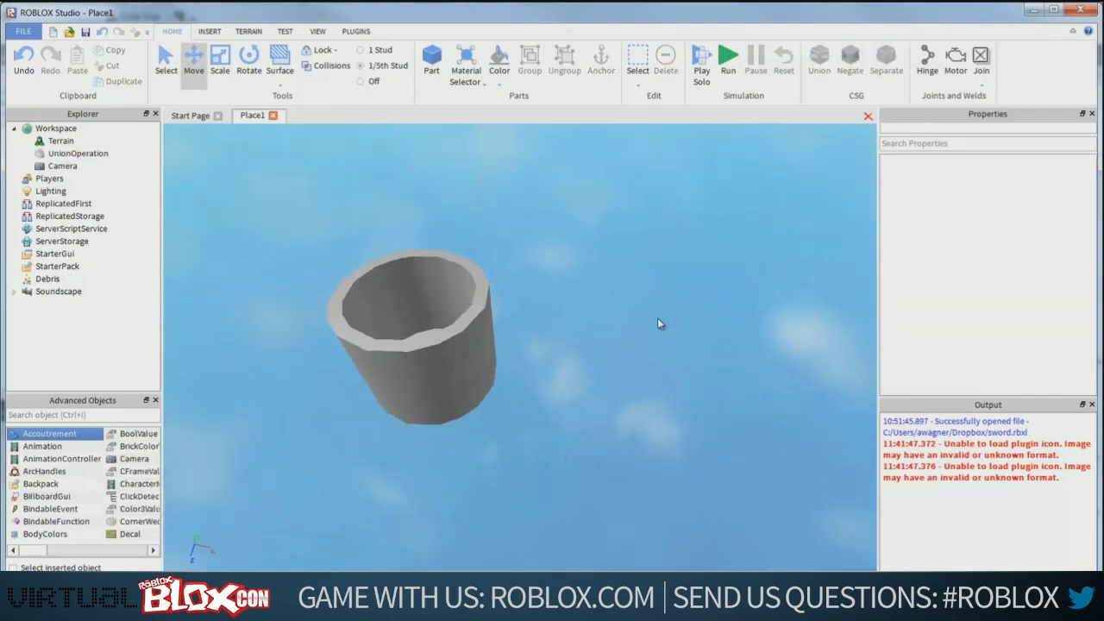
Insert a new part, place it over the cup's opening, and give it a CylinderMesh
left_click(463, 358)
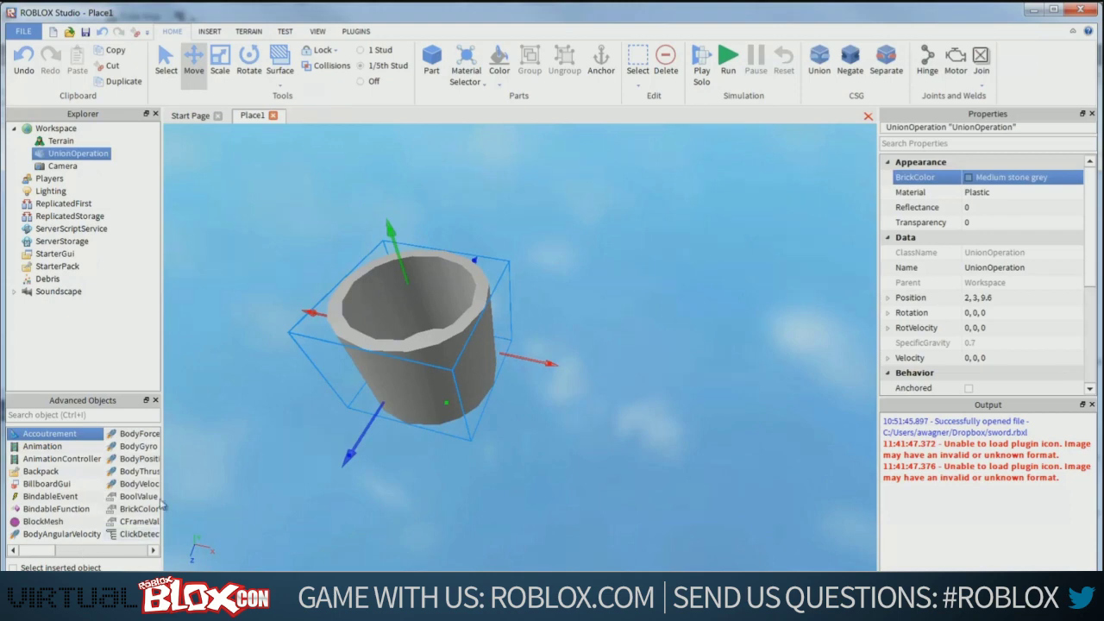
right_click(410, 338)
left_click(455, 514)
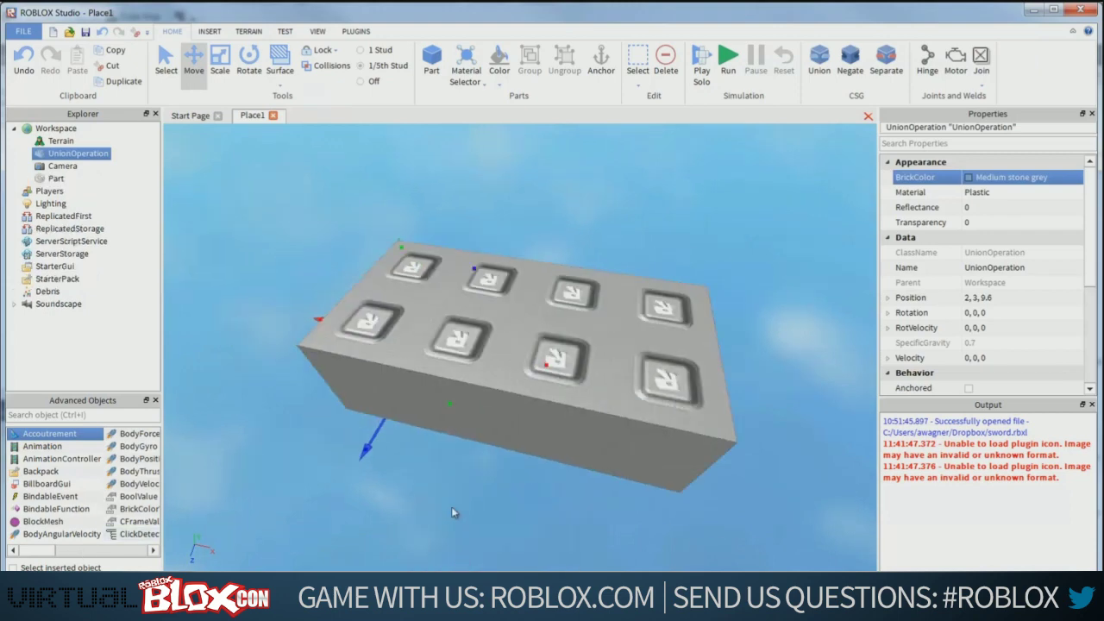
left_click_drag(446, 343, 407, 307)
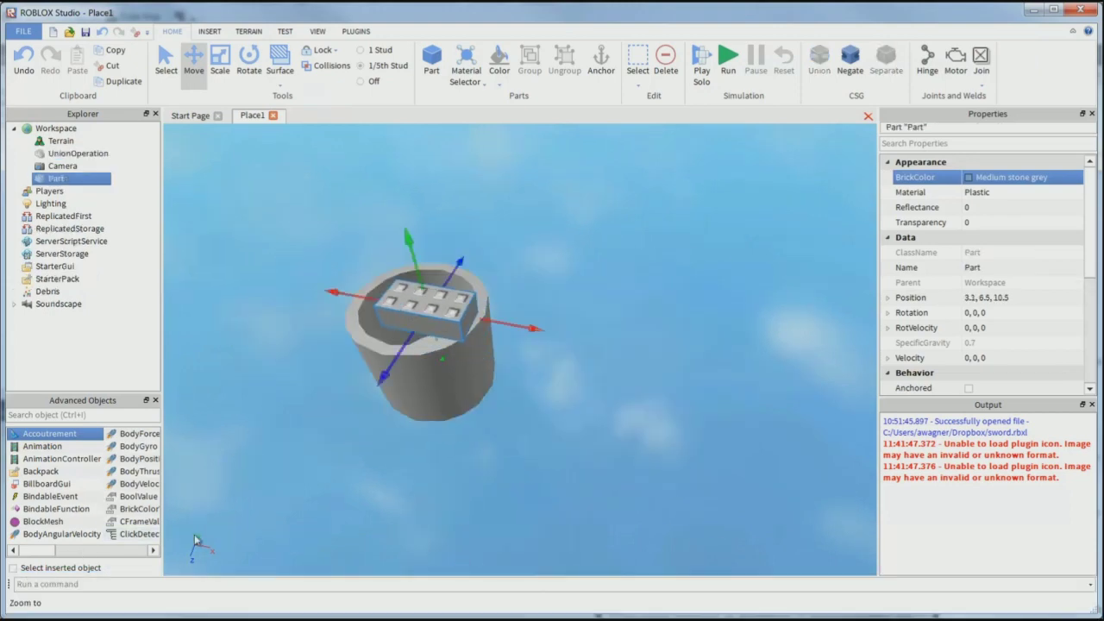
left_click(99, 553)
left_click(48, 484)
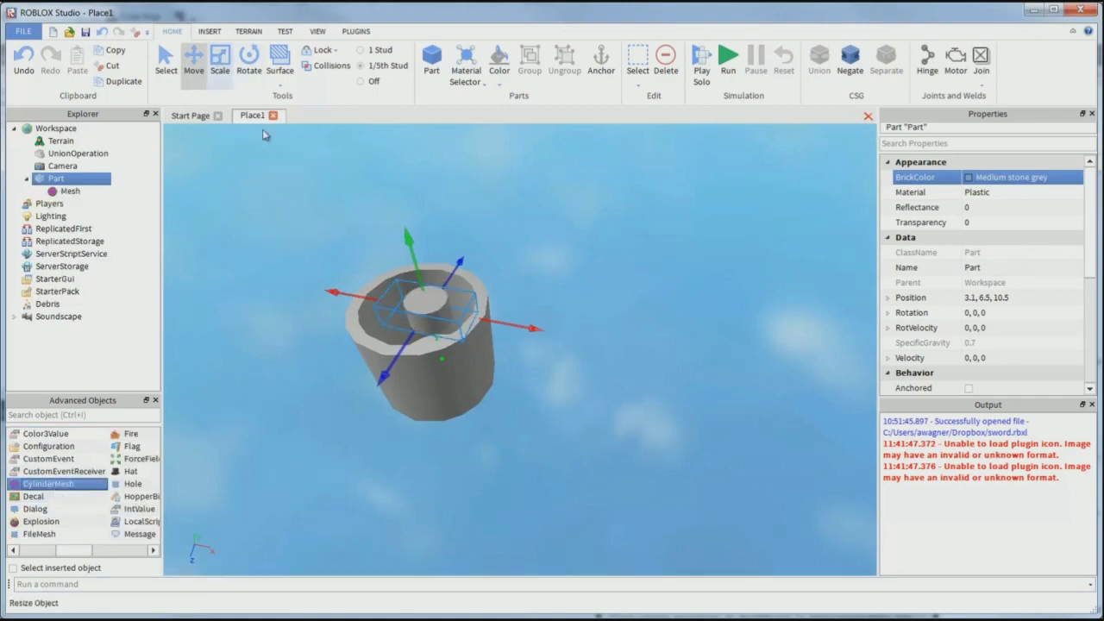
Rotate the small cylinder on edge to 0, 75, 90 and move it against the cup's side at 6.3, 4.5, 10.5
left_click(247, 58)
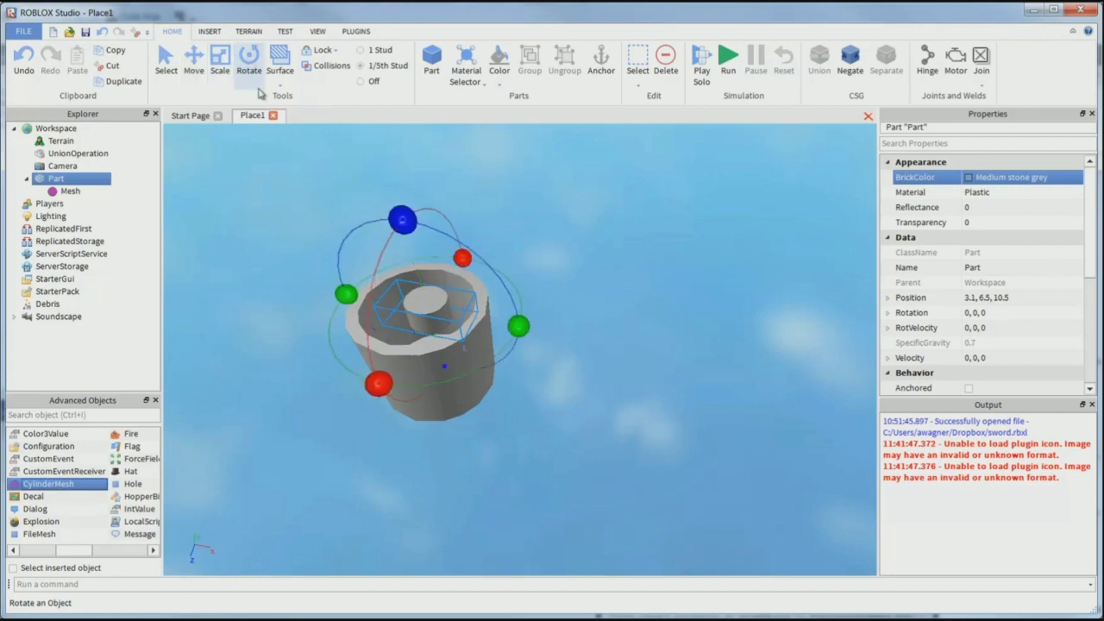
left_click_drag(402, 219, 249, 294)
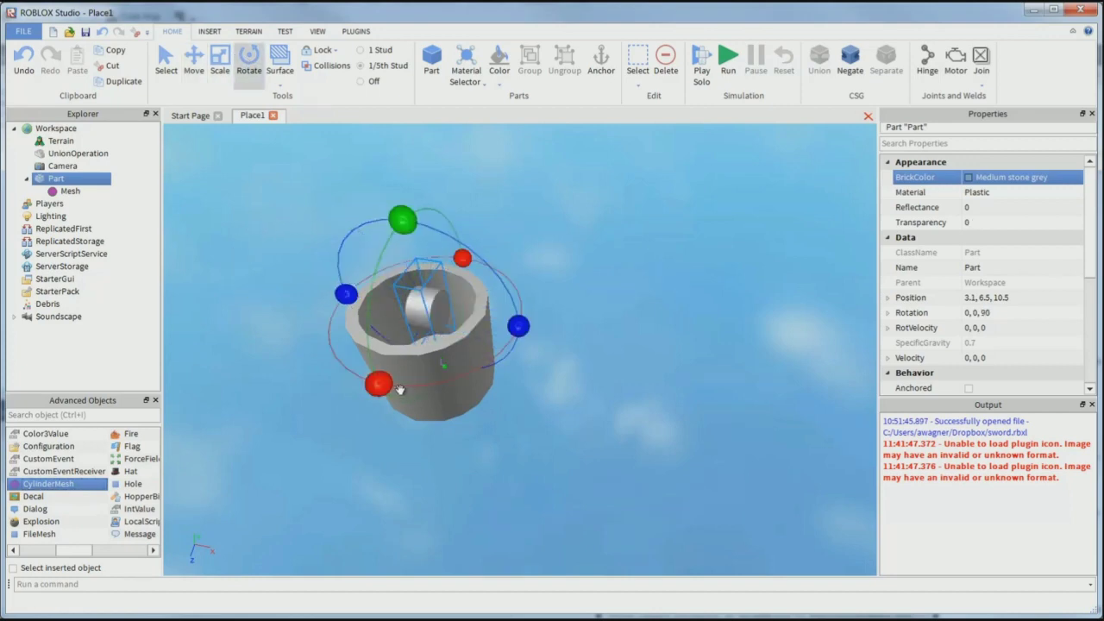
left_click_drag(377, 382, 572, 360)
left_click(191, 57)
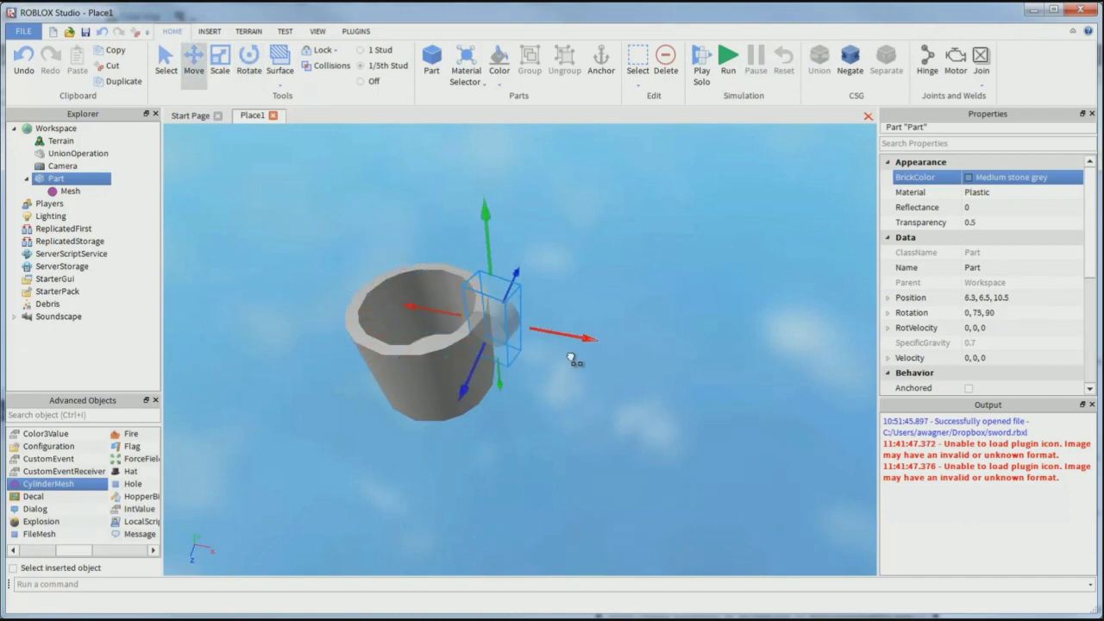
left_click_drag(483, 234, 493, 285)
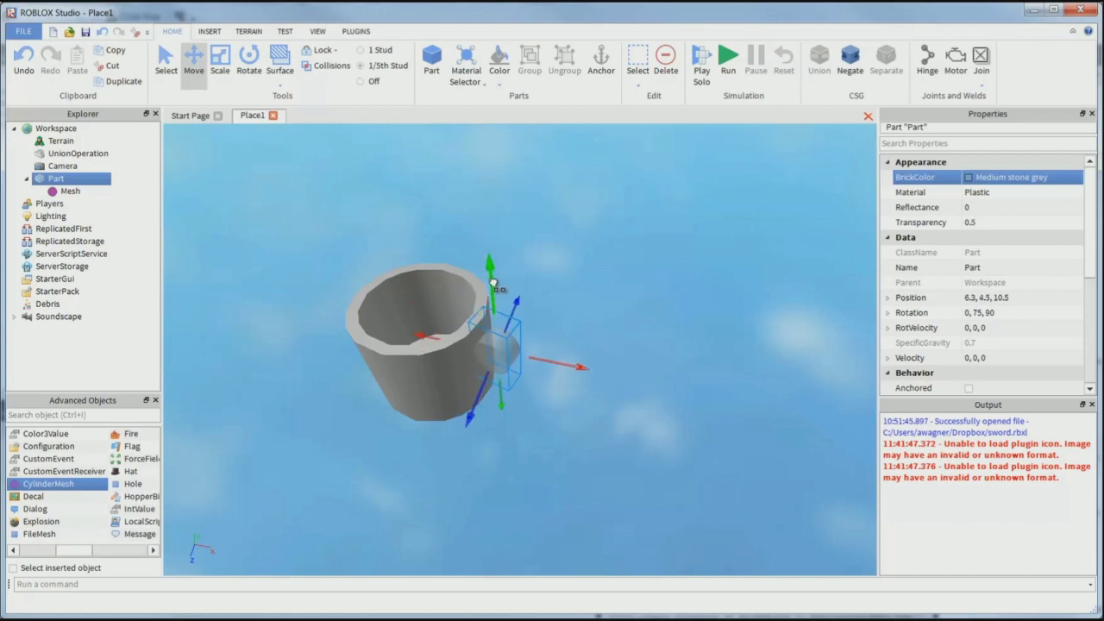
Scale the small upright disc larger, extending it upward and outward from the cup's side
left_click(226, 62)
left_click_drag(491, 288, 492, 250)
left_click_drag(556, 353, 570, 384)
Lower the upright disc along the cup's side
right_click_drag(536, 400, 535, 400)
scroll(535, 400, "up", 3)
scroll(535, 398, "down", 1)
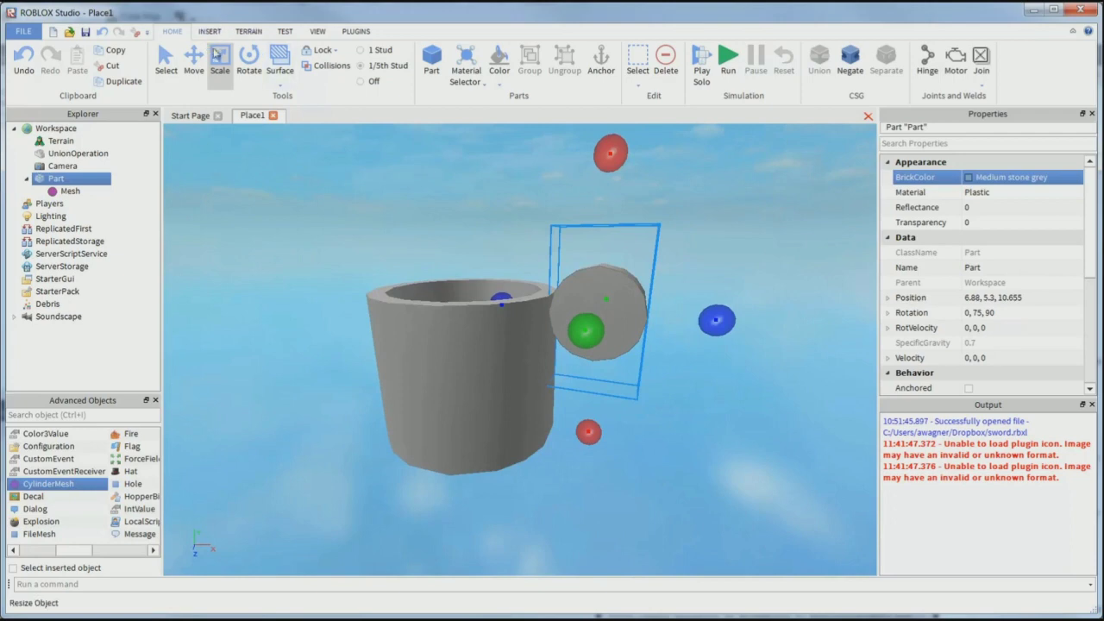
left_click(194, 56)
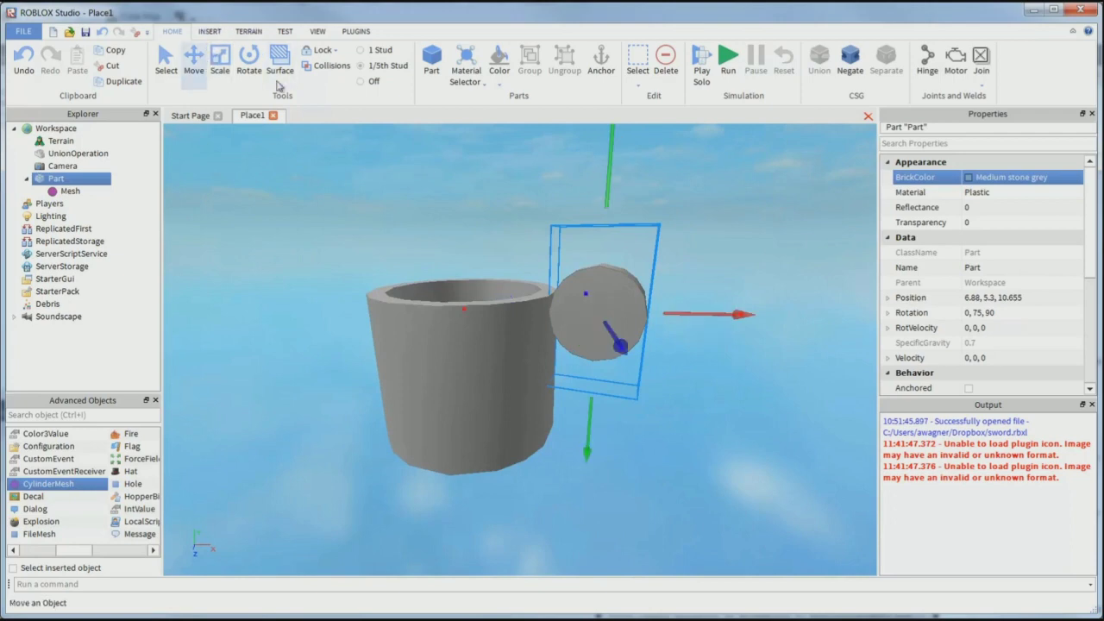
left_click_drag(609, 177, 651, 253)
Widen the disc outward from the cup to make a large round blank for the handle
left_click(220, 61)
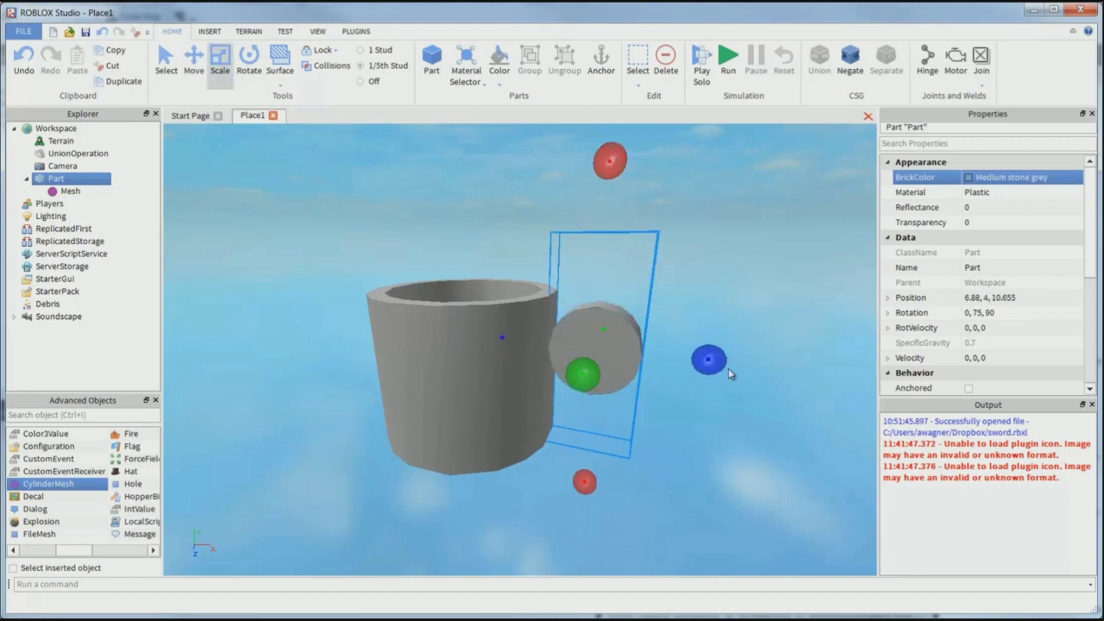
left_click_drag(724, 366, 813, 377)
scroll(666, 325, "down", 5)
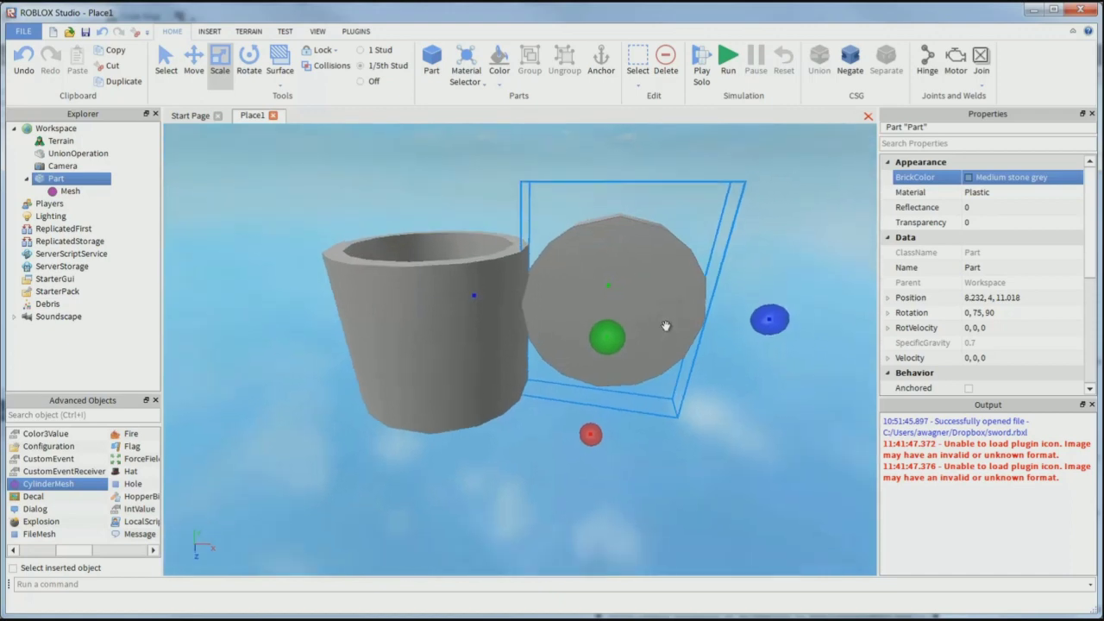
Duplicate the handle disc and scale the copy into a narrower, longer cylinder running through both faces of the disc
scroll(666, 326, "up", 2)
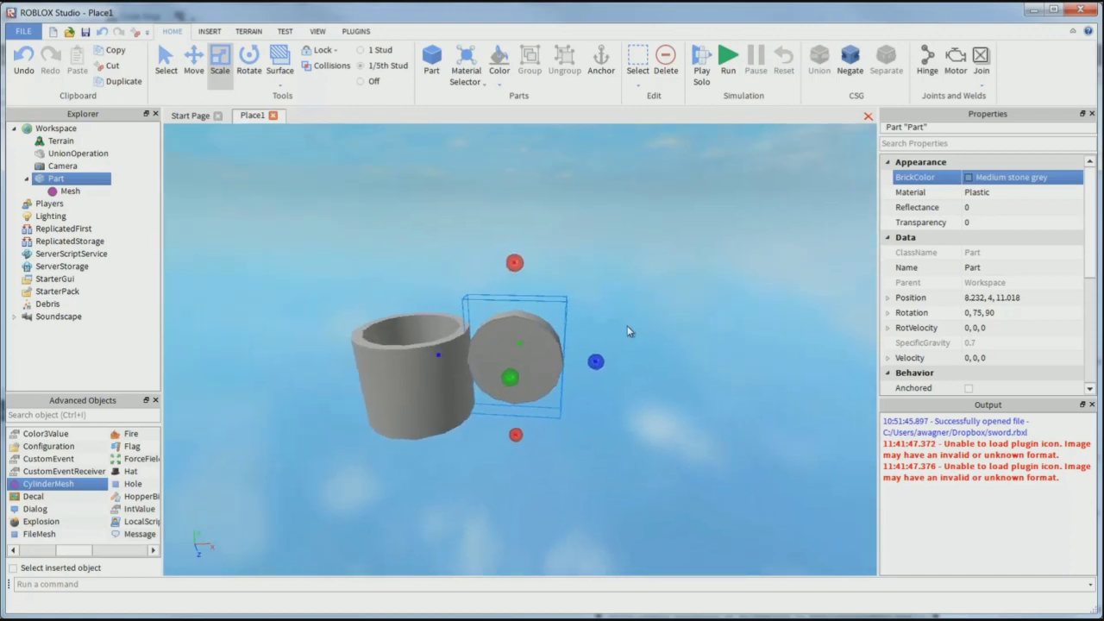
key("ctrl+d")
left_click_drag(515, 260, 515, 282)
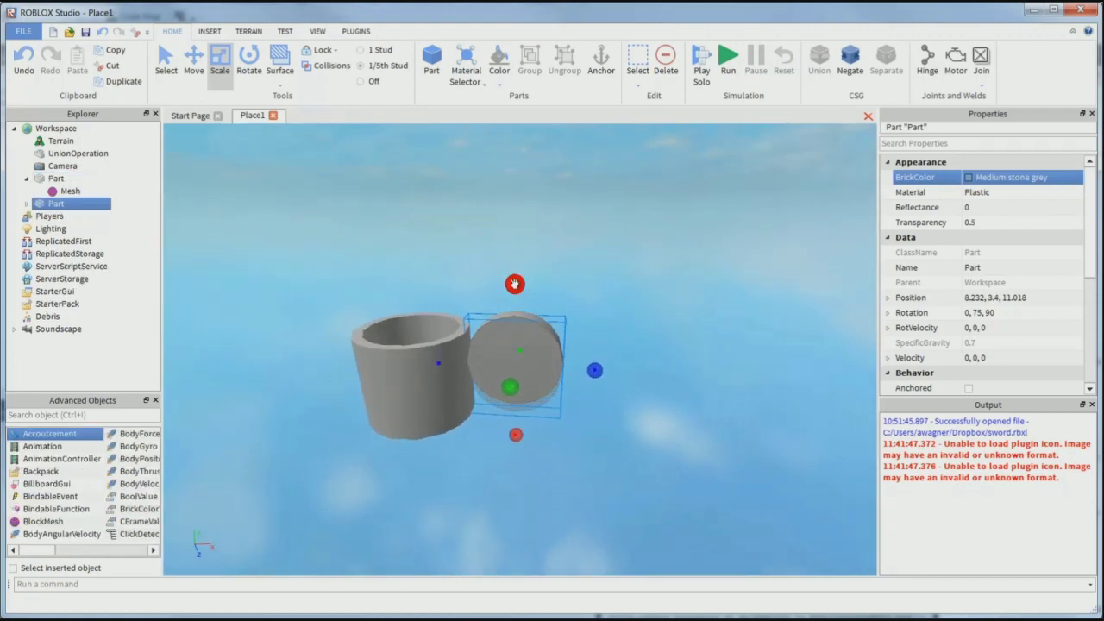
left_click_drag(522, 432, 518, 412)
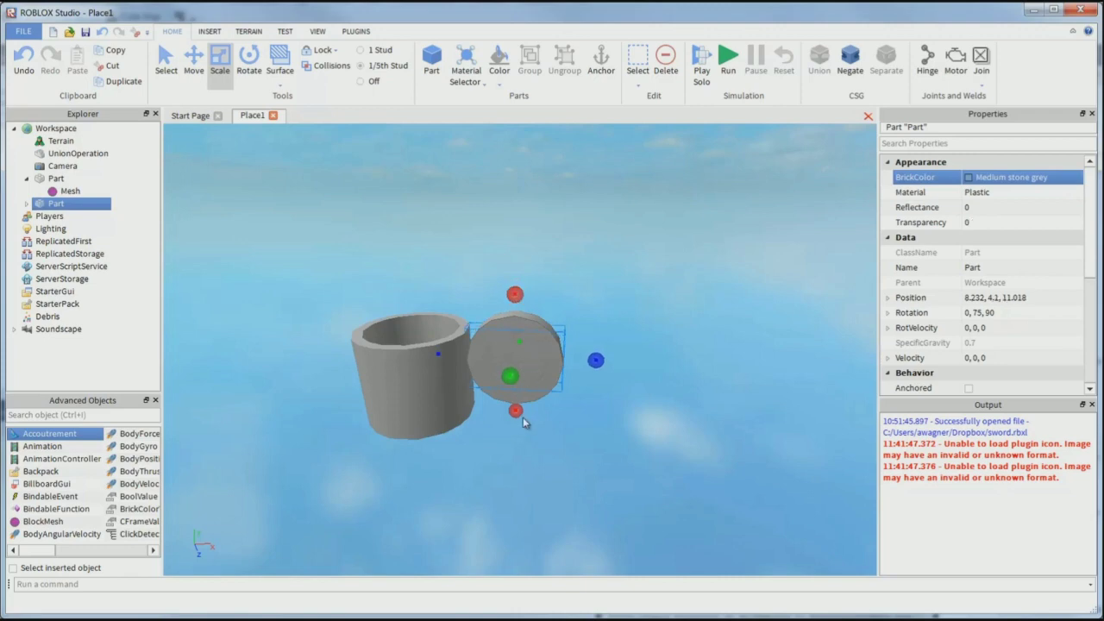
left_click_drag(501, 415, 500, 418)
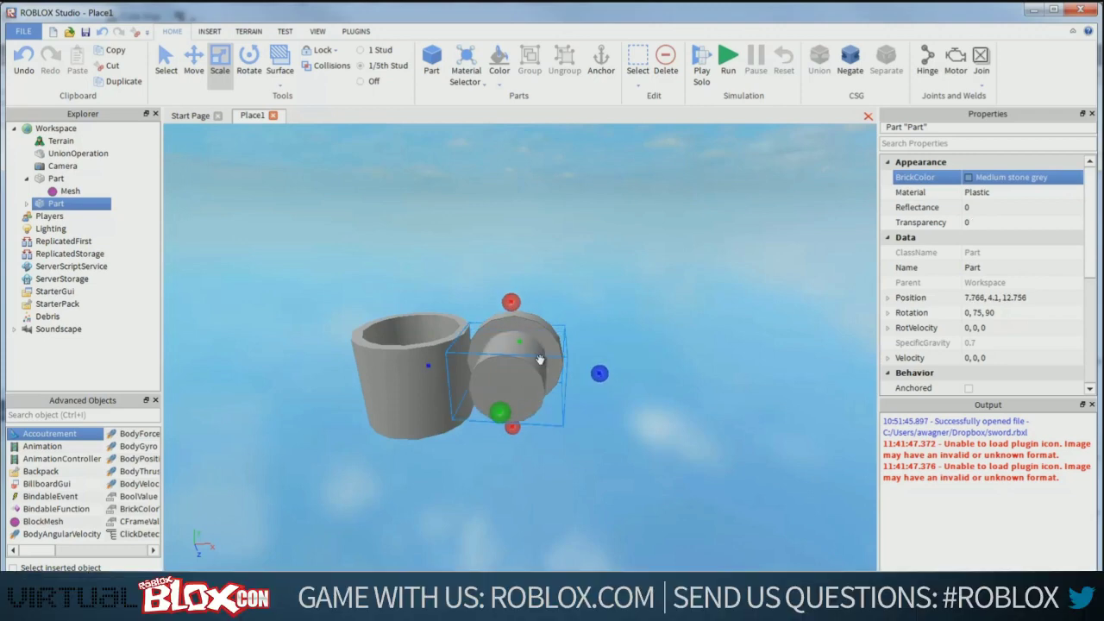
right_click_drag(540, 360, 544, 359)
key("d")
left_click_drag(534, 329, 498, 349)
Subtract the narrow cylinder from the disc by negating and uniting them, and lower the resulting ring to height 2.8
right_click(497, 350)
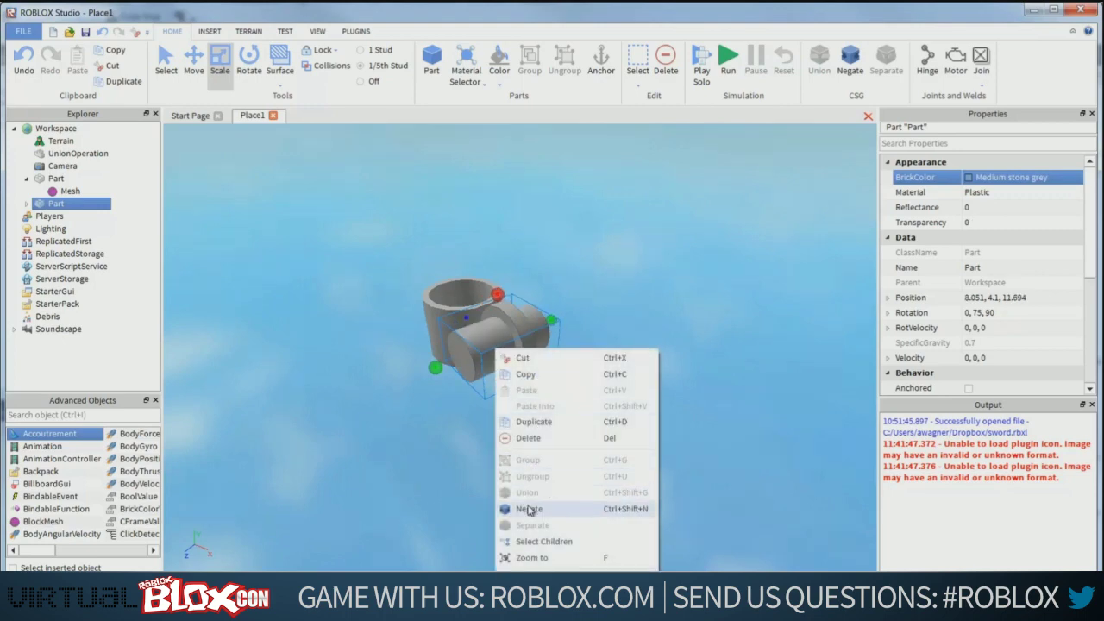
left_click(529, 509)
right_click(511, 318)
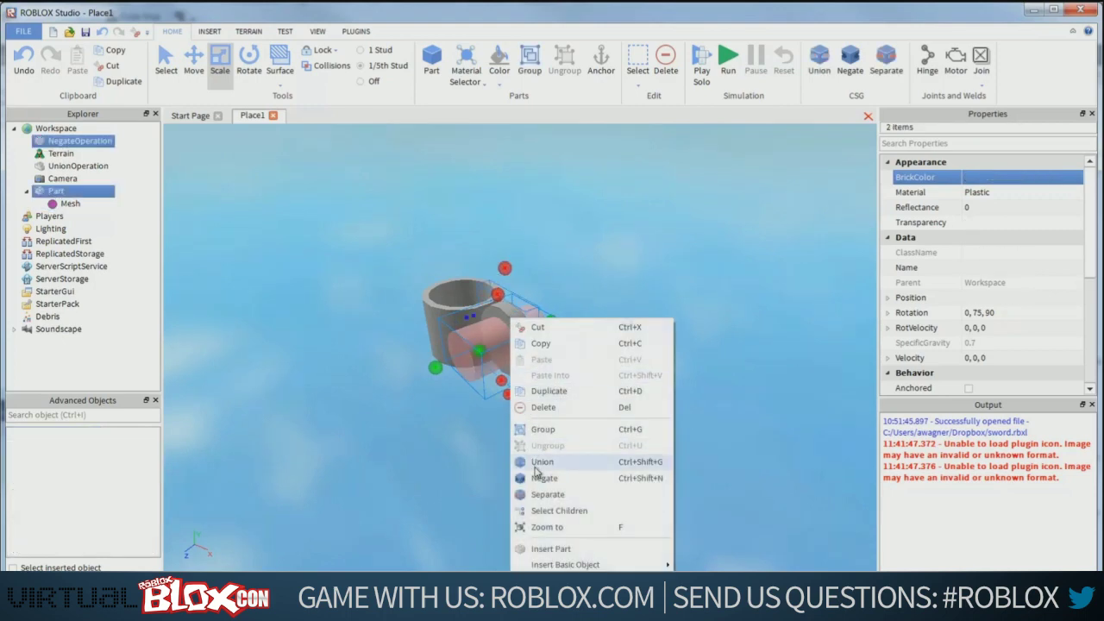
left_click(535, 466)
scroll(512, 411, "up", 5)
right_click_drag(512, 405, 509, 394)
scroll(510, 393, "down", 3)
scroll(511, 393, "up", 2)
scroll(510, 394, "down", 3)
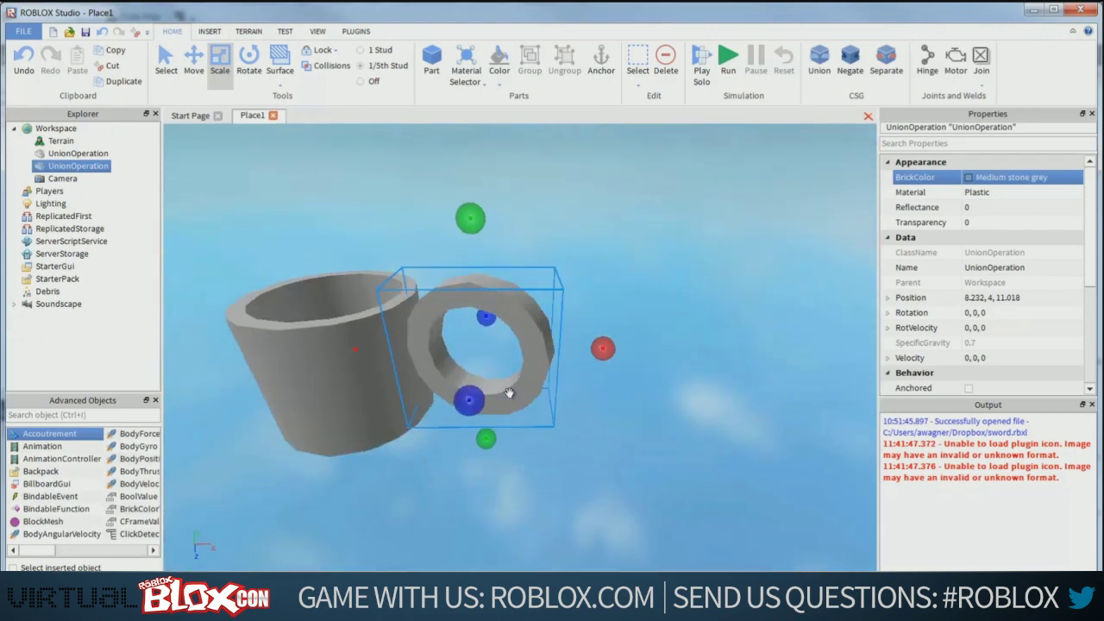
left_click(193, 60)
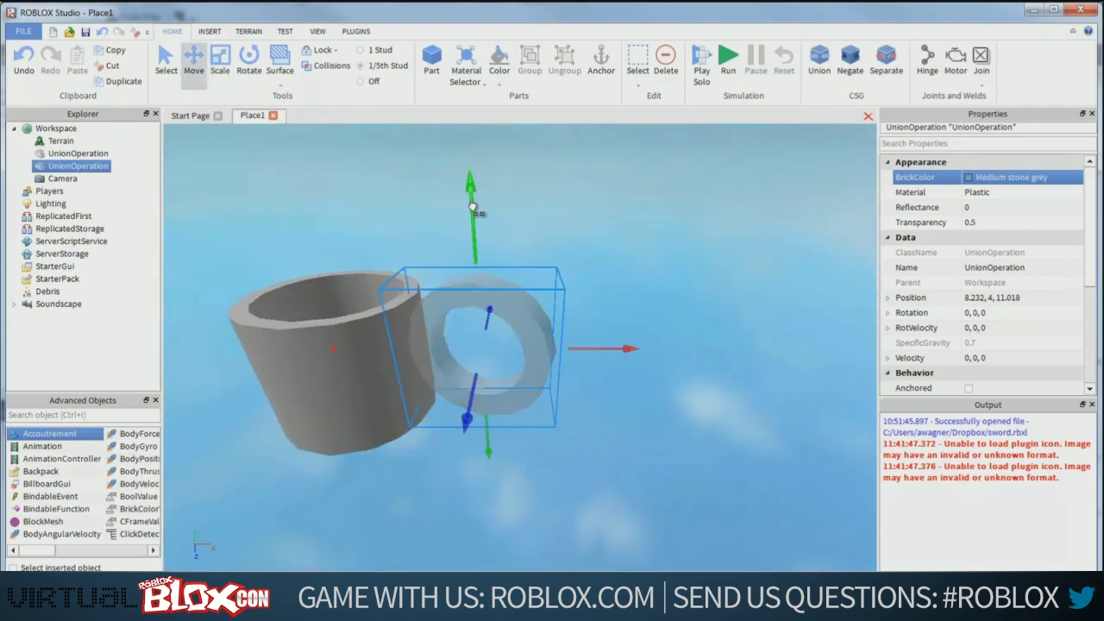
left_click_drag(471, 207, 479, 248)
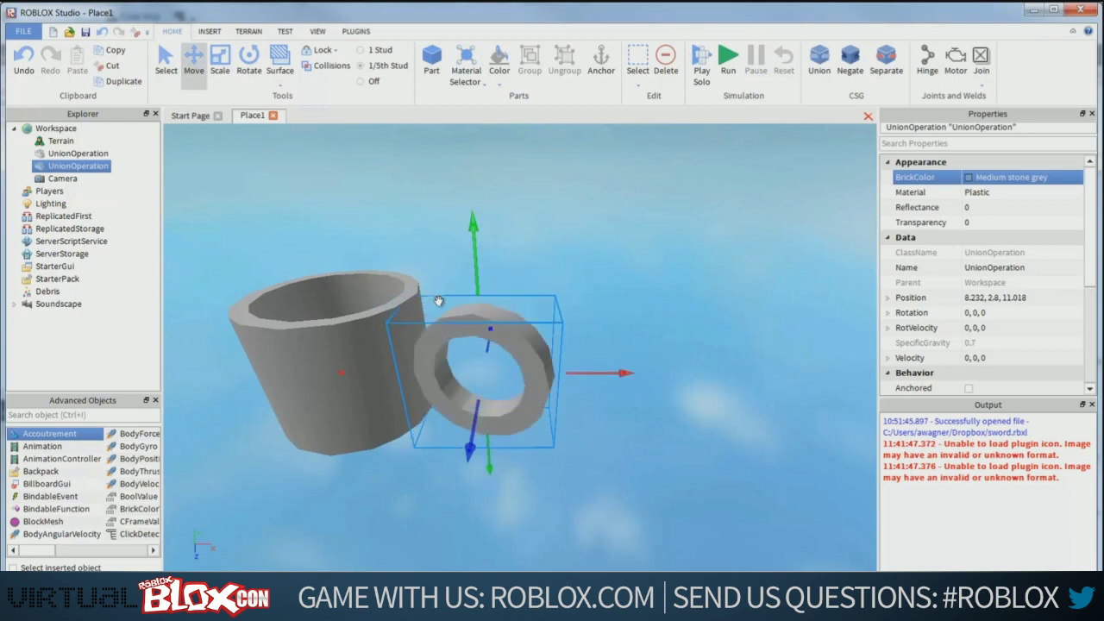
Insert a block part and scale it into a tall block covering the cup-facing side of the ring
right_click(423, 364)
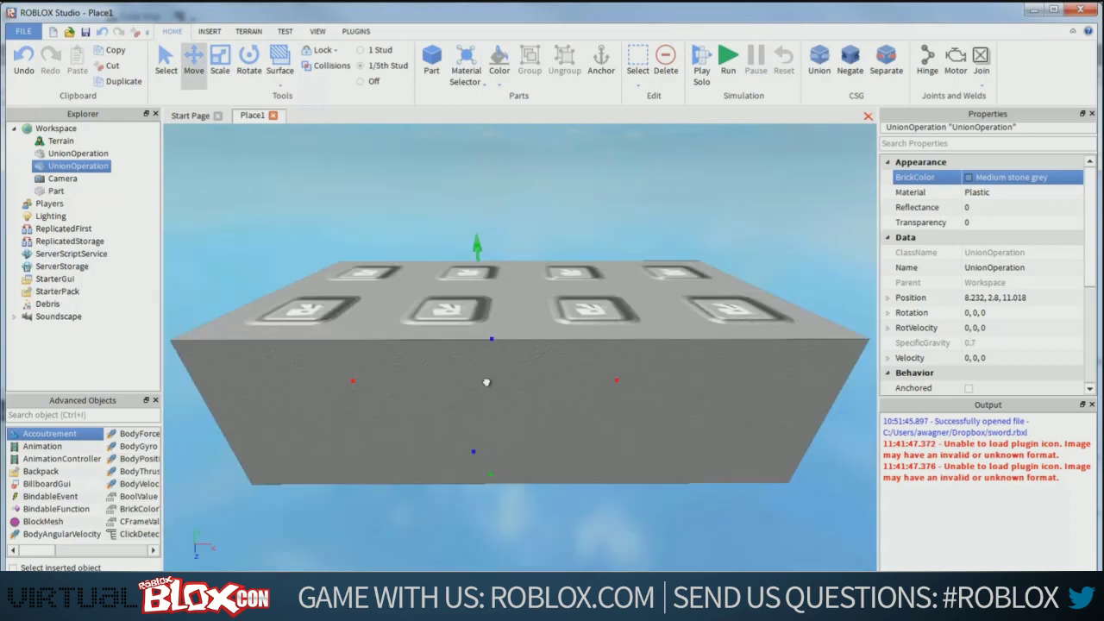
left_click_drag(486, 382, 463, 310)
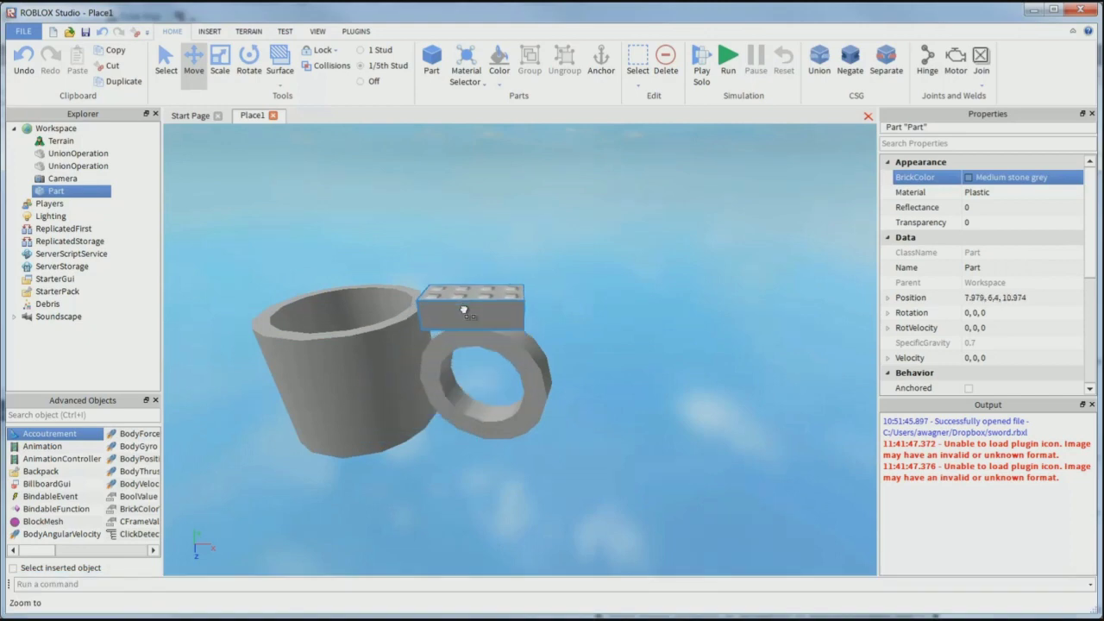
key("ctrl+3")
left_click_drag(480, 364, 488, 475)
right_click_drag(495, 394, 529, 394)
left_click_drag(682, 422, 655, 402)
left_click_drag(520, 395, 509, 402)
right_click_drag(509, 401, 585, 385)
left_click_drag(584, 385, 599, 380)
Rotate the tall block to -15 degrees about the vertical axis to line it up with the ring
left_click(249, 61)
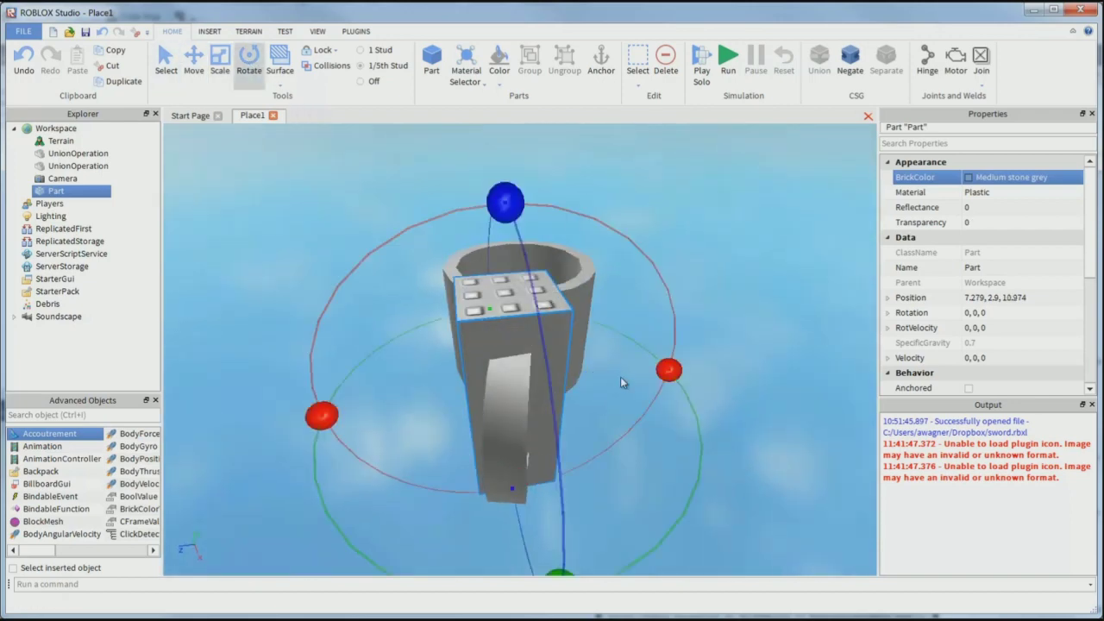
left_click_drag(672, 375, 683, 421)
key("ctrl+z")
scroll(450, 504, "down", 3)
left_click_drag(545, 498, 448, 502)
mouse_move(424, 374)
right_mouse_down()
mouse_move(436, 387)
mouse_move(441, 363)
right_mouse_up()
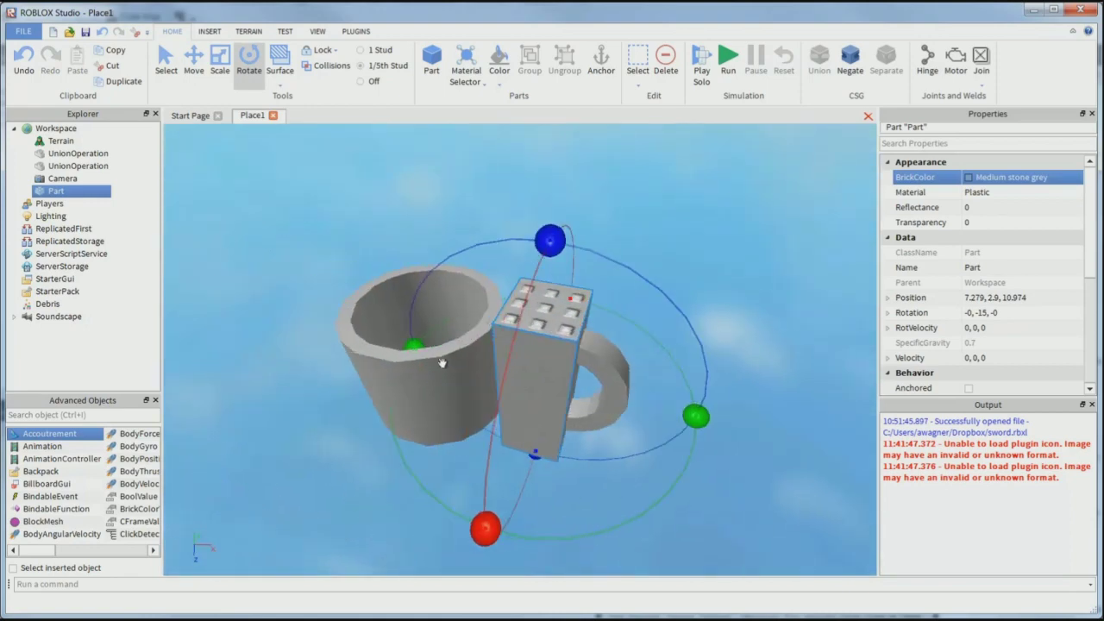
Move the block closer to the cup, to position 6.879, 2.9, 10.974
left_click(195, 60)
left_click_drag(644, 382, 631, 380)
right_click_drag(597, 407, 598, 408)
scroll(601, 408, "up", 5)
scroll(600, 408, "down", 3)
scroll(599, 409, "down", 4)
Try to cut the ring by negating the block and uniting it with the ring, and undo the union
right_click(553, 362)
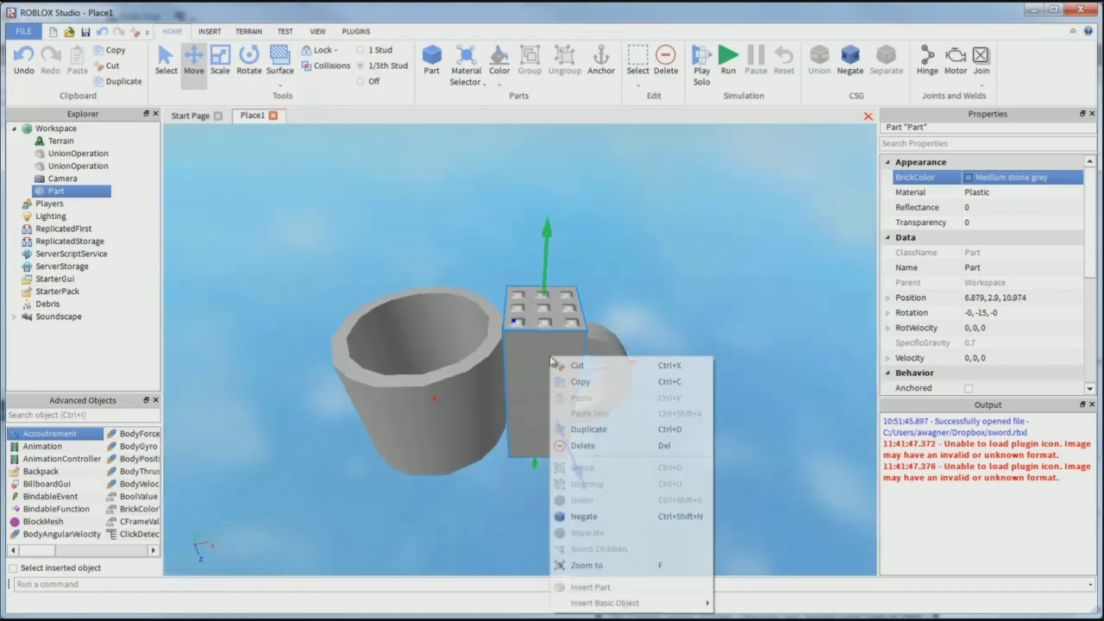
left_click(576, 492)
scroll(574, 354, "up", 4)
right_click_drag(574, 355, 575, 378)
left_click(574, 389, "ctrl")
right_click(575, 391)
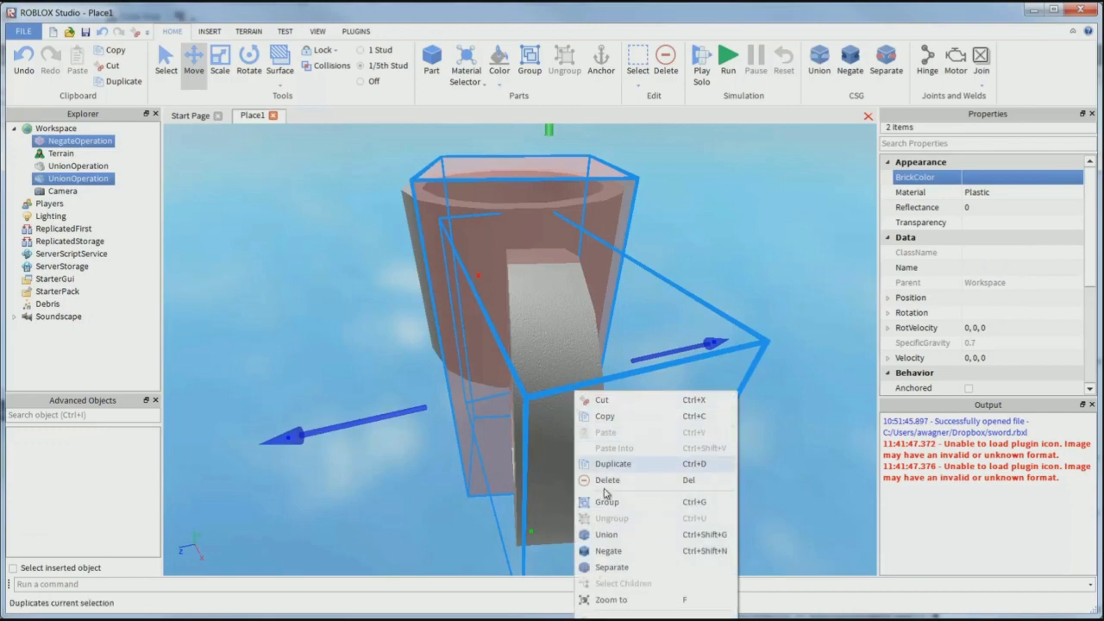
left_click(610, 531)
scroll(511, 409, "up", 3)
right_click_drag(511, 408, 505, 411)
key("ctrl+z")
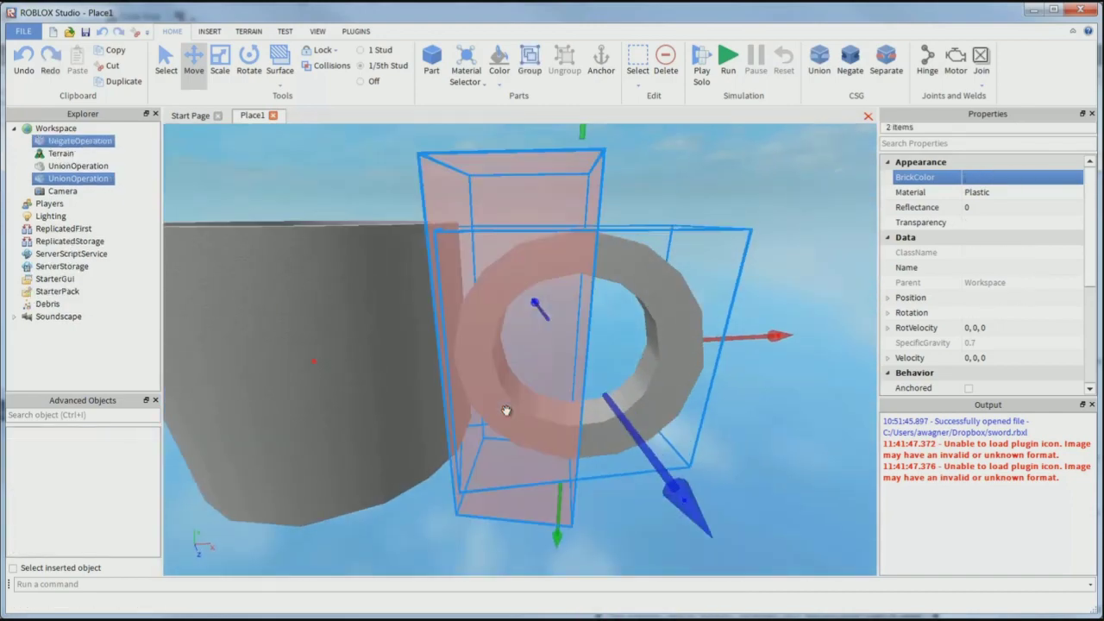
Extend the block toward the cup so it covers the ring's inner edge, and restore it to a solid part
scroll(505, 412, "down", 4)
left_click(225, 55)
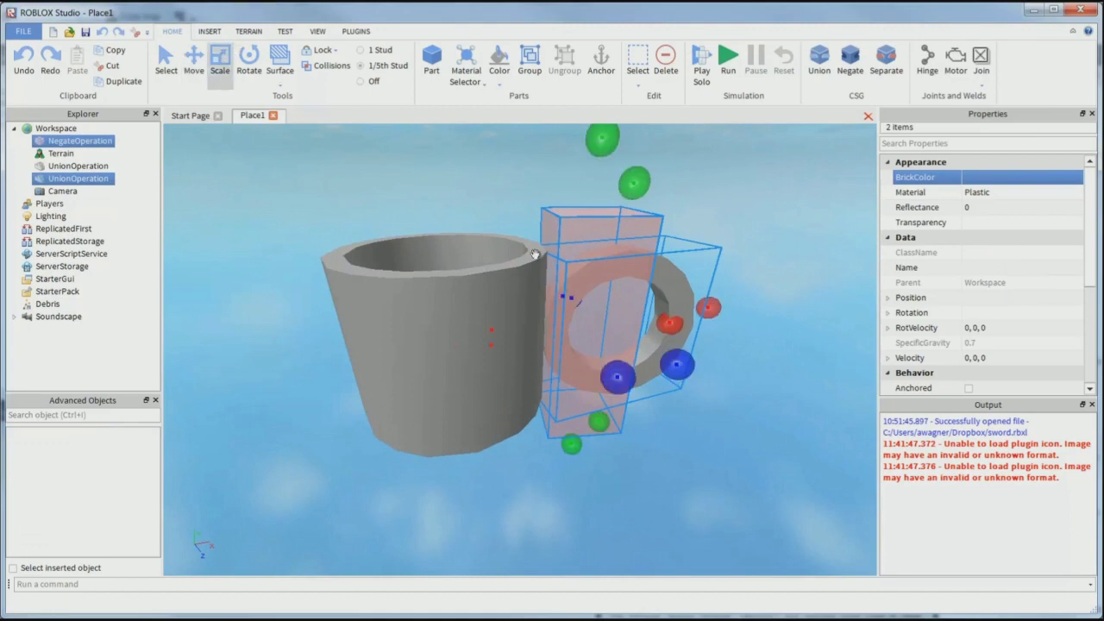
left_click_drag(494, 338, 478, 336)
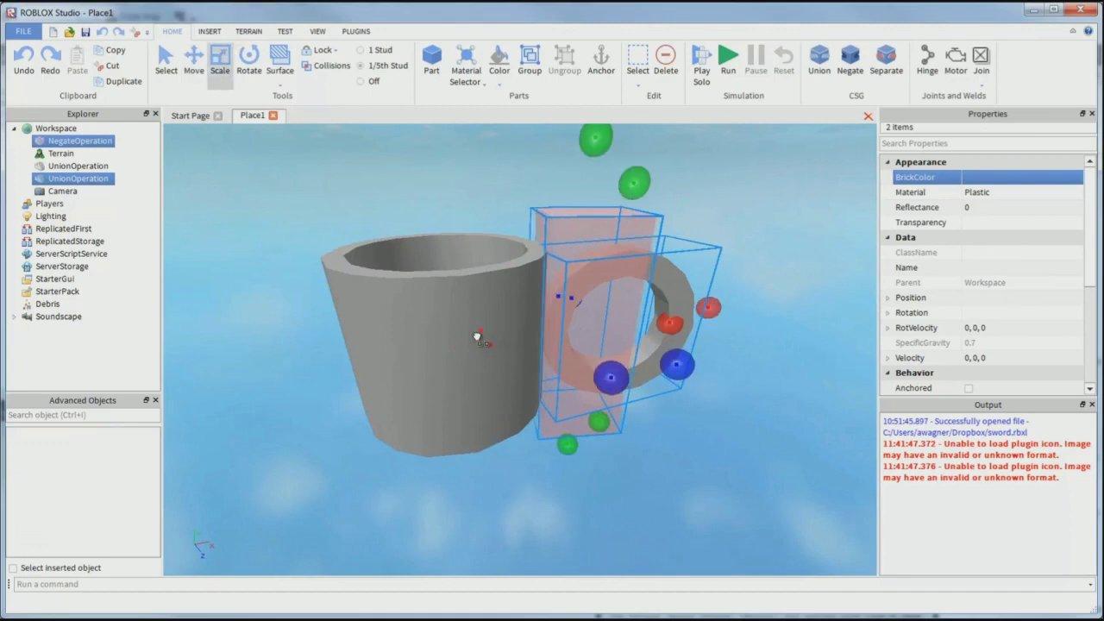
key("ctrl+shift+n")
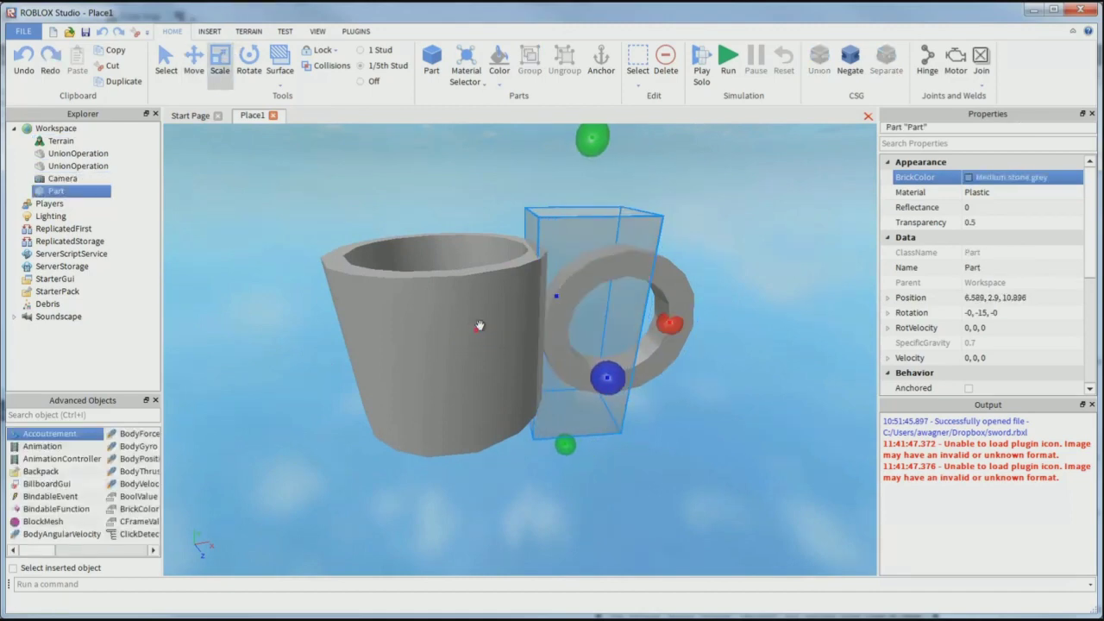
Negate the widened block and unite it with the ring to leave a C-shaped handle
right_click(571, 274)
left_click(608, 433)
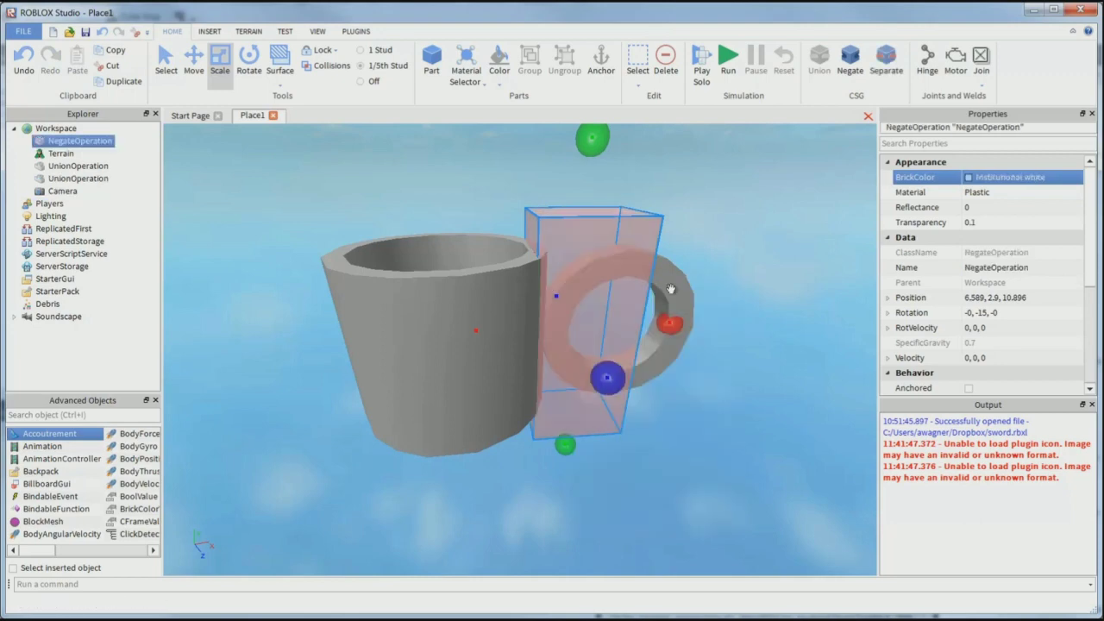
left_click(671, 289, "ctrl")
right_click(671, 287)
left_click(697, 428)
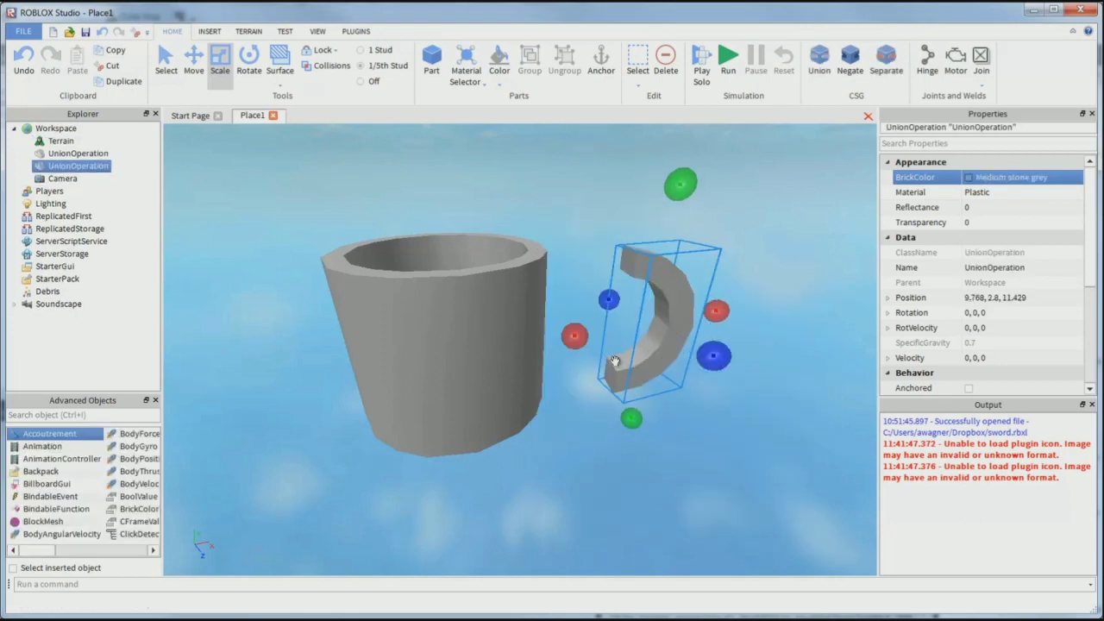
Move the C-shaped handle against the cup's side, to position 6.168, 2.8, 11.429
left_click(193, 58)
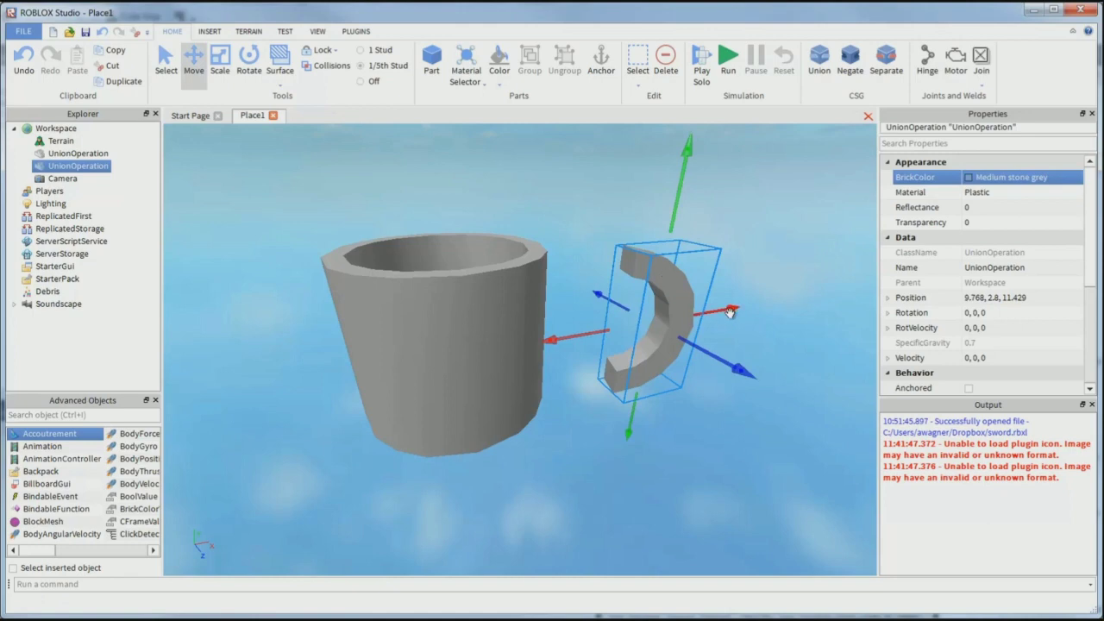
left_click_drag(731, 312, 667, 324)
key("f")
right_click_drag(645, 332, 640, 334)
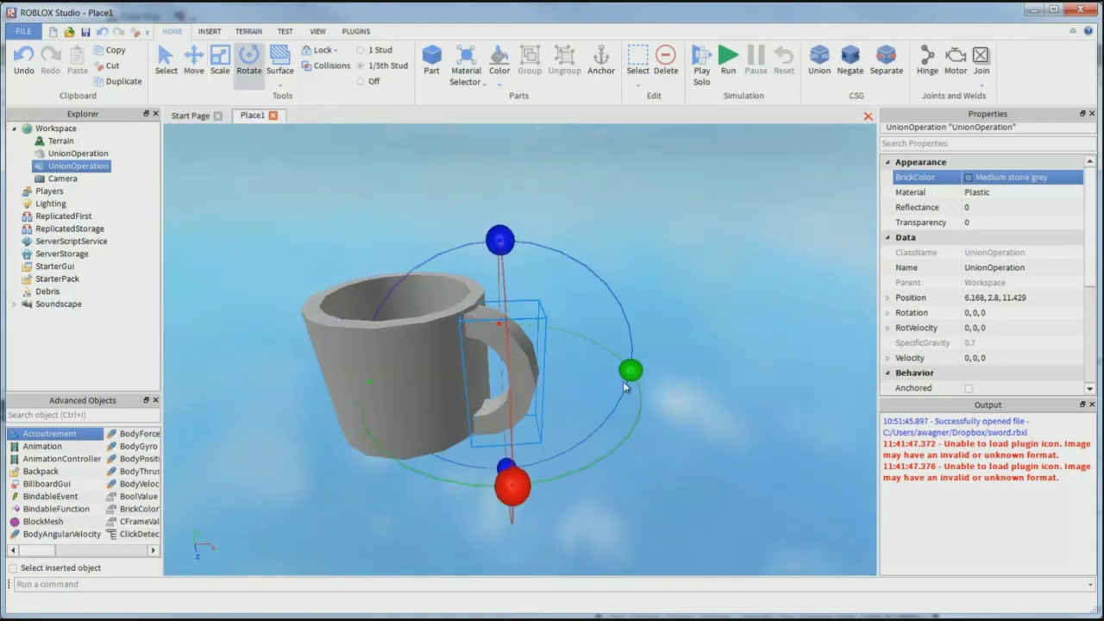
Rotate the handle to -15 degrees about the vertical axis so its ends face the cup wall
left_click_drag(625, 388, 627, 428)
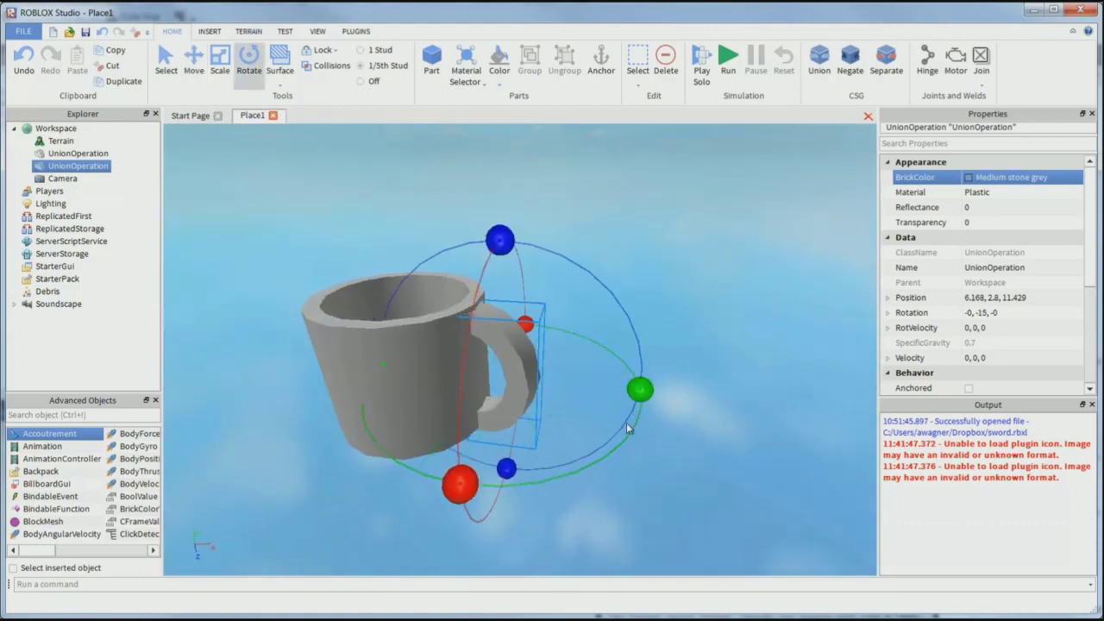
left_click(606, 241)
right_click_drag(608, 240, 638, 234)
left_click(499, 338)
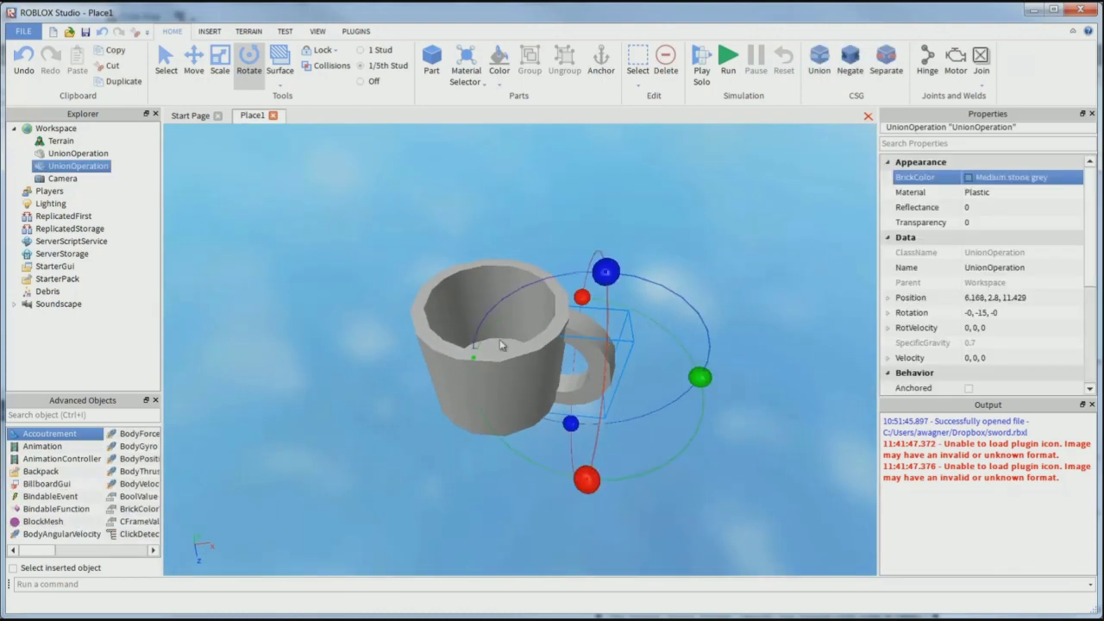
Adjust the handle's placement on the cup wall to position 5.82, 2.8, 11.957
left_click(193, 62)
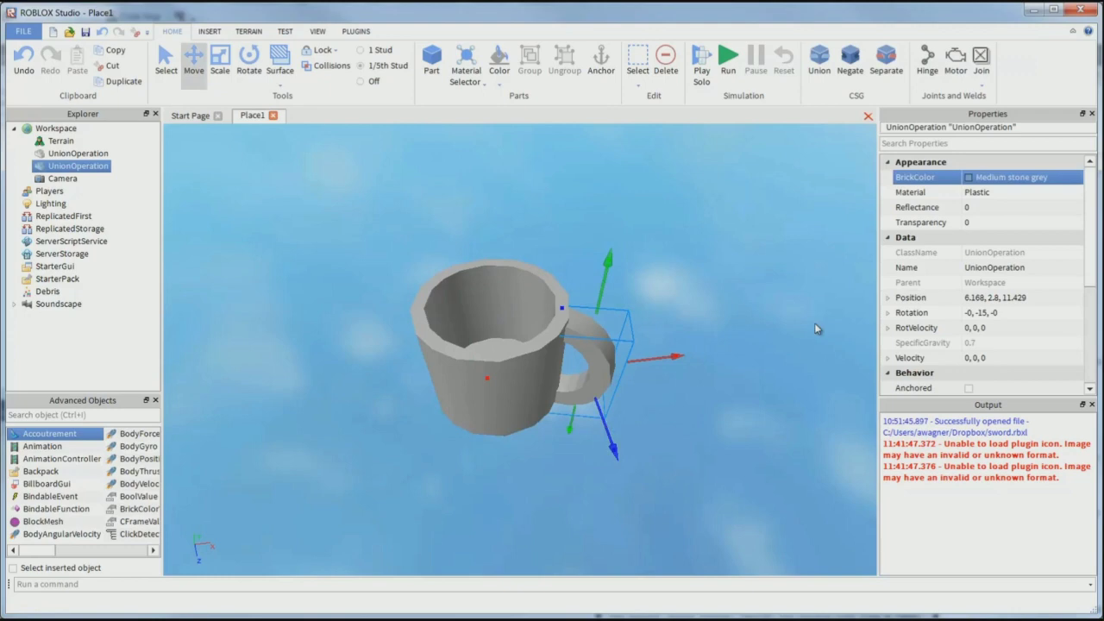
left_click_drag(578, 439, 584, 452)
left_click_drag(661, 386, 653, 384)
left_click(683, 271)
right_click_drag(683, 271, 663, 283)
scroll(663, 283, "down", 2)
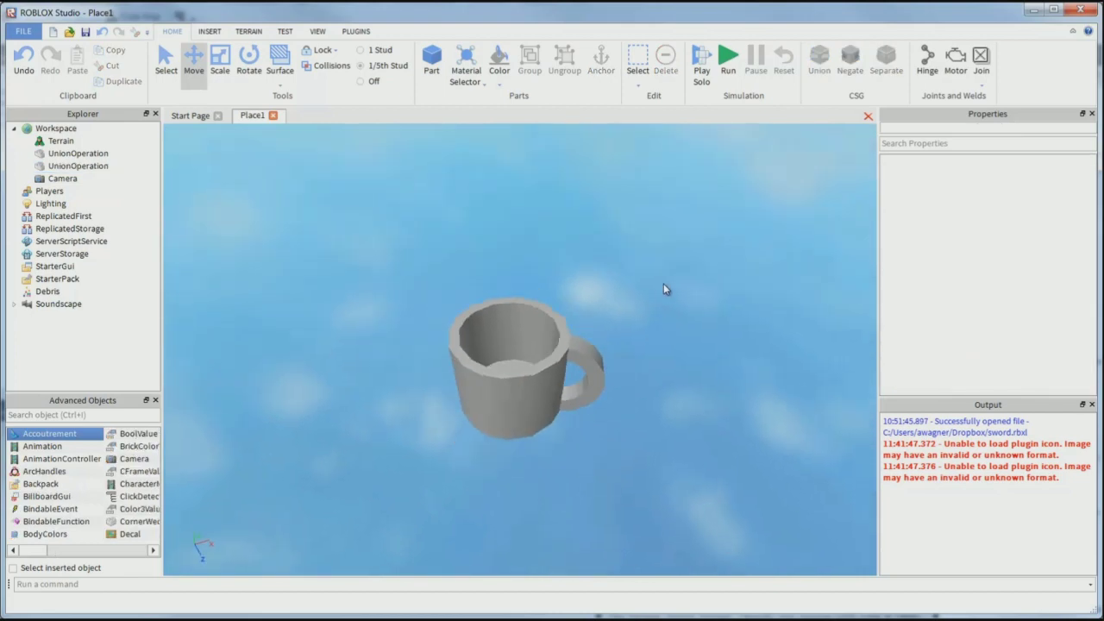
Try uniting the cup and handle into one solid, inspect the inside of the cup, and undo the union
key("d")
left_click_drag(360, 282, 610, 493)
right_click(453, 347)
left_click(484, 489)
scroll(502, 414, "up", 6)
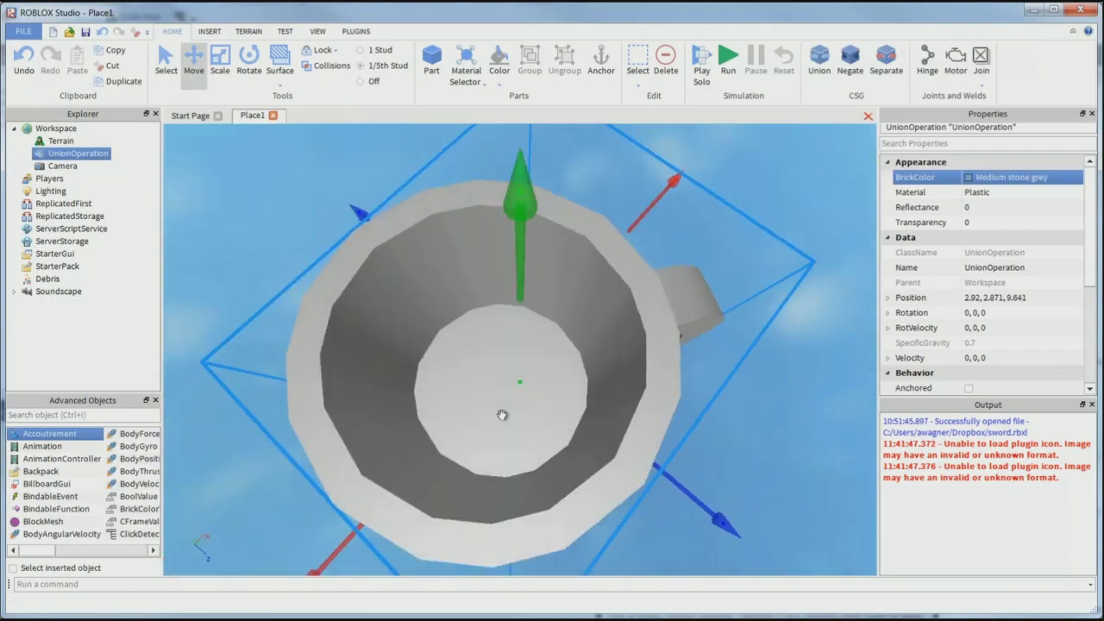
right_click_drag(502, 414, 502, 415)
scroll(502, 415, "down", 6)
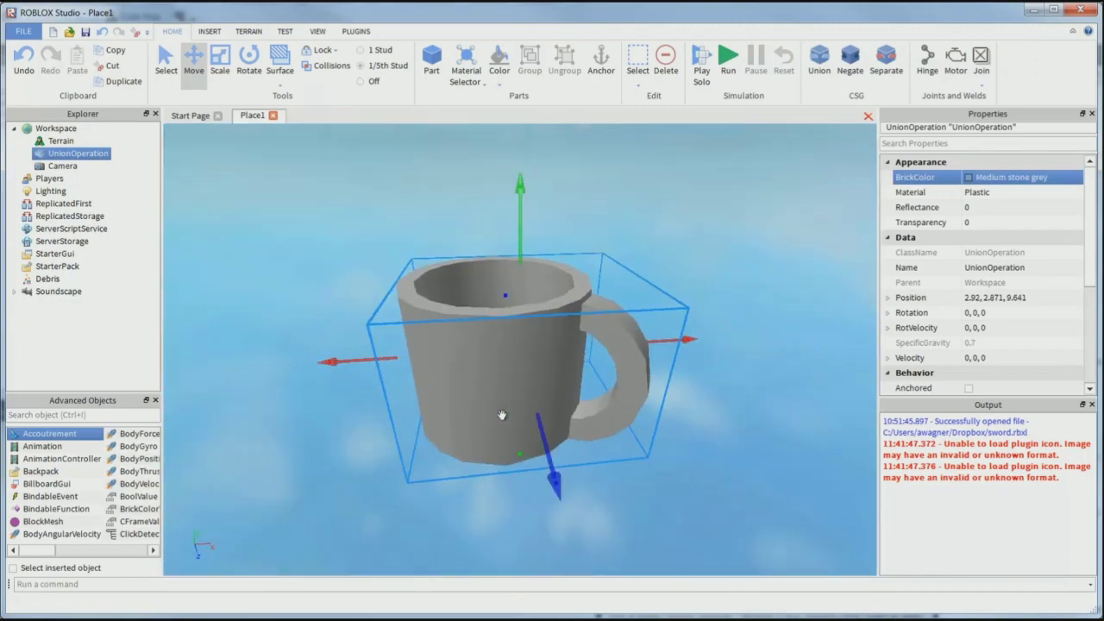
key("ctrl+z")
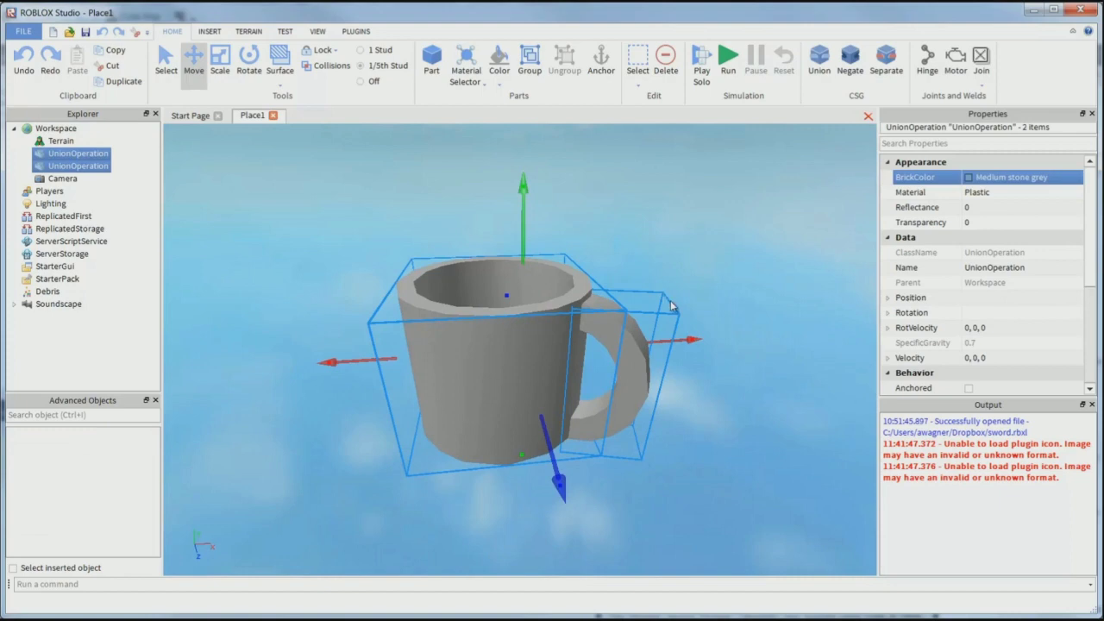
Shorten the handle slightly by scaling it down from its upper end
left_click(631, 330)
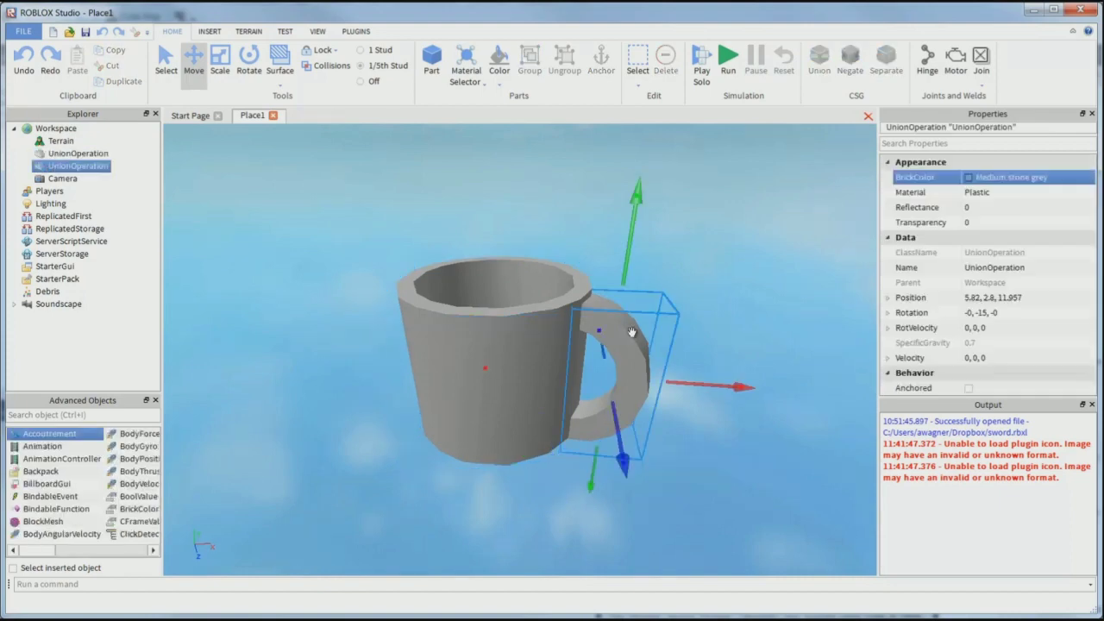
mouse_move(625, 239)
left_mouse_down()
mouse_move(632, 231)
mouse_move(630, 250)
left_mouse_up()
key("ctrl+3")
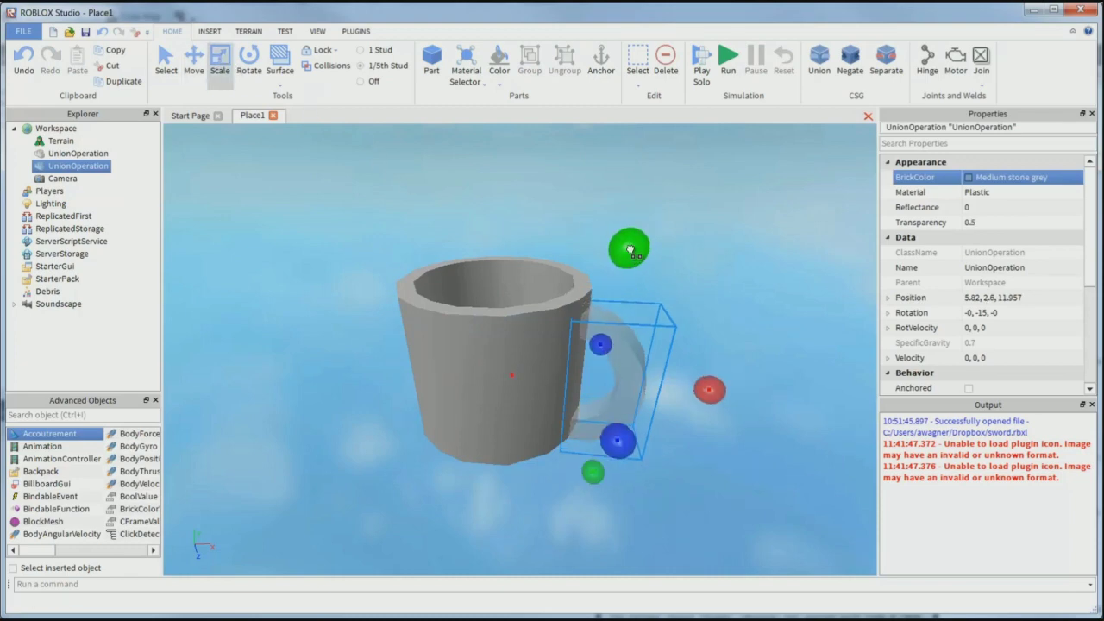
Raise the shortened handle along the cup's side to height 3 and inspect how it meets the inner wall
key("ctrl+2")
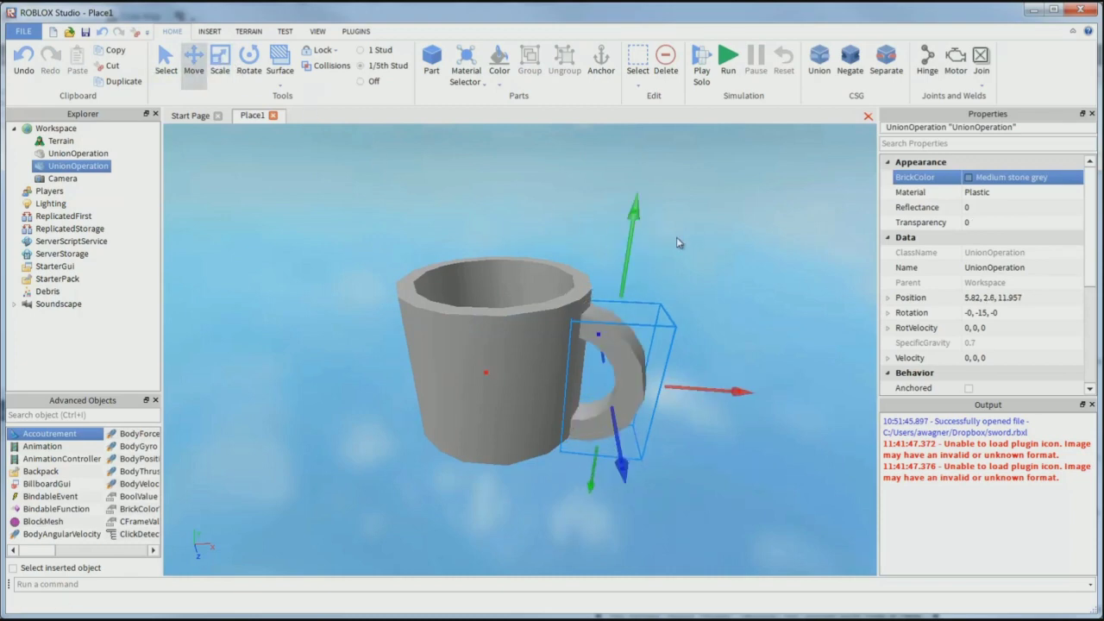
left_click_drag(630, 246, 633, 231)
key("f")
right_click_drag(682, 281, 677, 280)
scroll(678, 279, "down", 10)
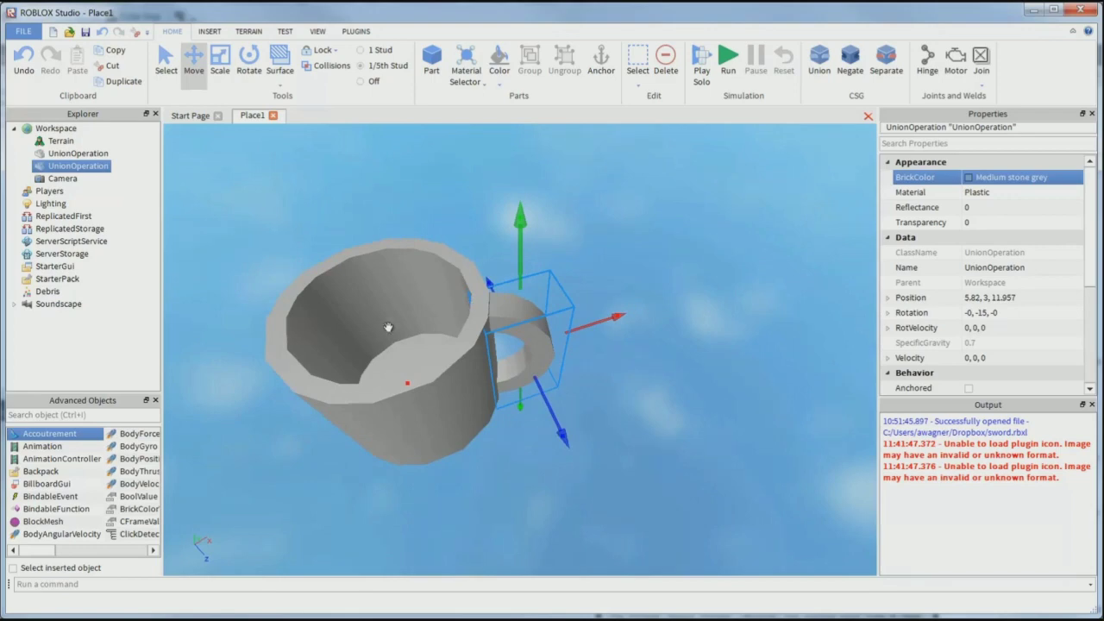
right_click_drag(305, 392, 336, 382)
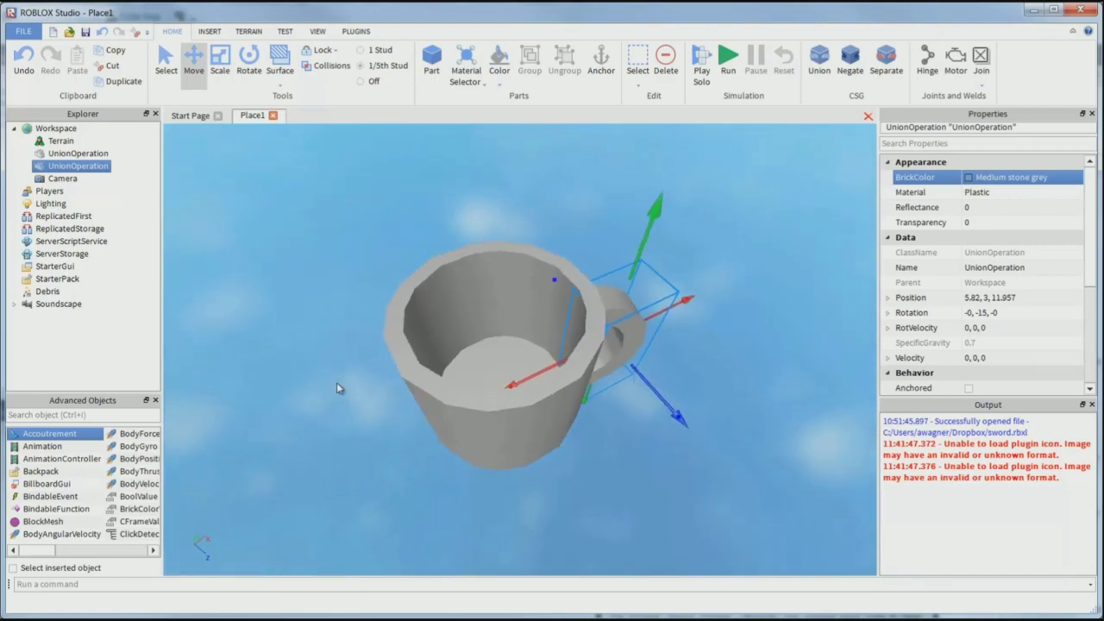
Unite the cup and the handle into one solid mug and view it from the side
left_click(440, 373, "shift")
right_click(441, 372)
left_click(487, 523)
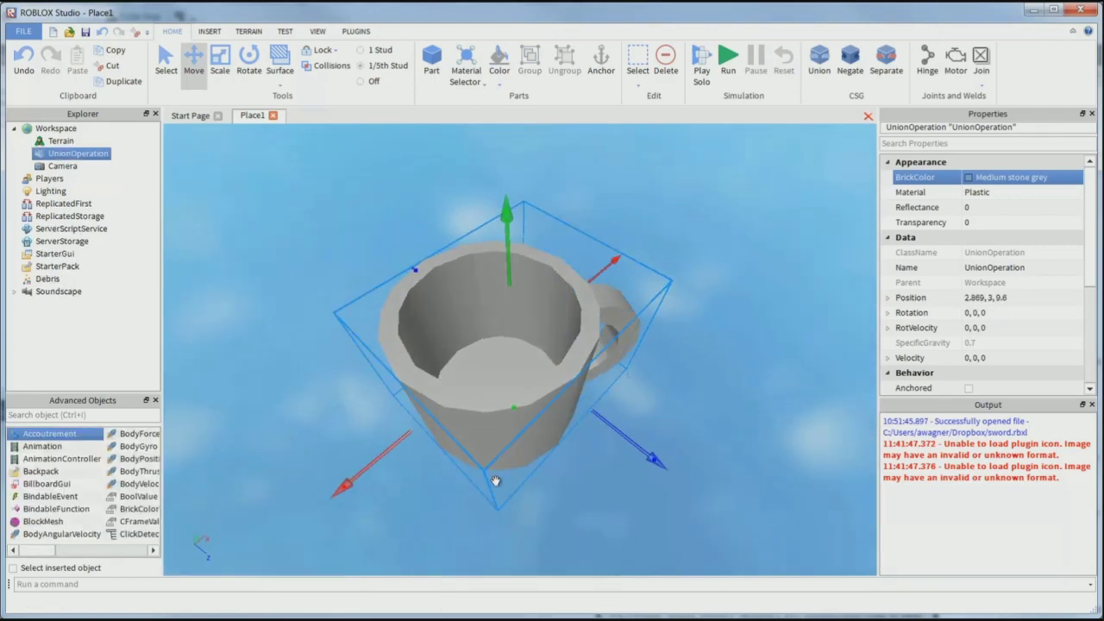
scroll(490, 475, "up", 5)
scroll(491, 475, "down", 5)
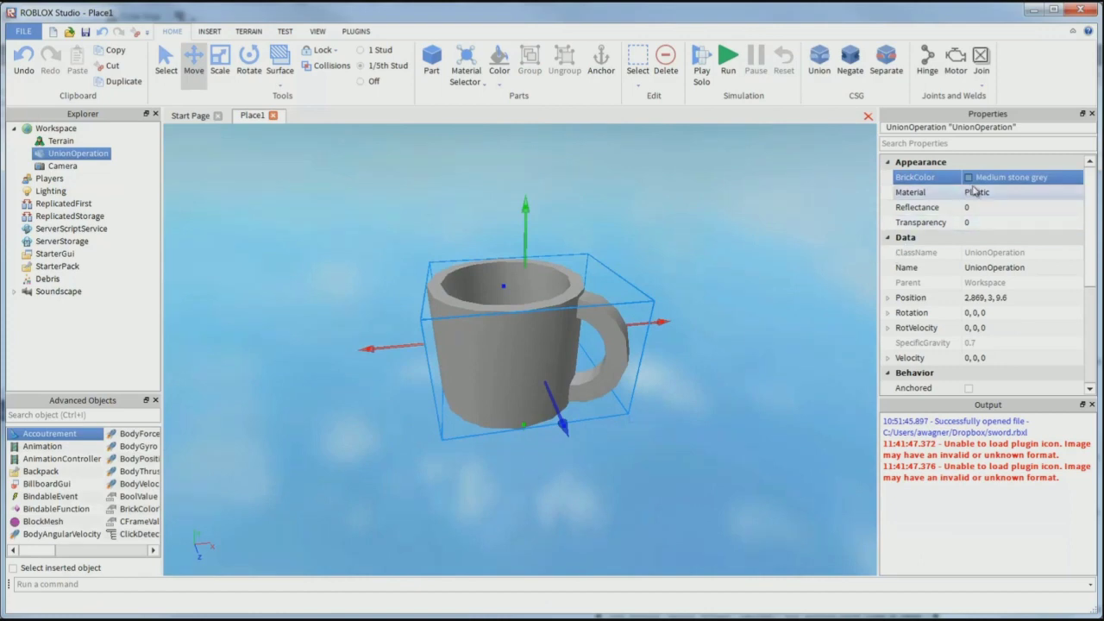
Try the Marble and Slate materials on the united mug
left_click(992, 193)
left_click(992, 192)
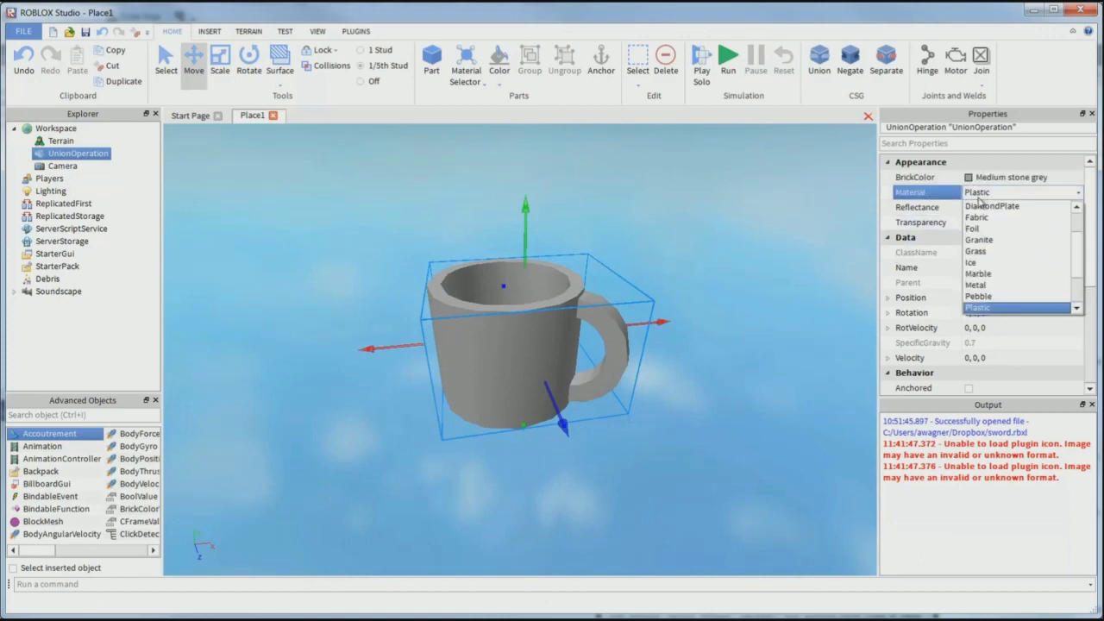
left_click(1004, 274)
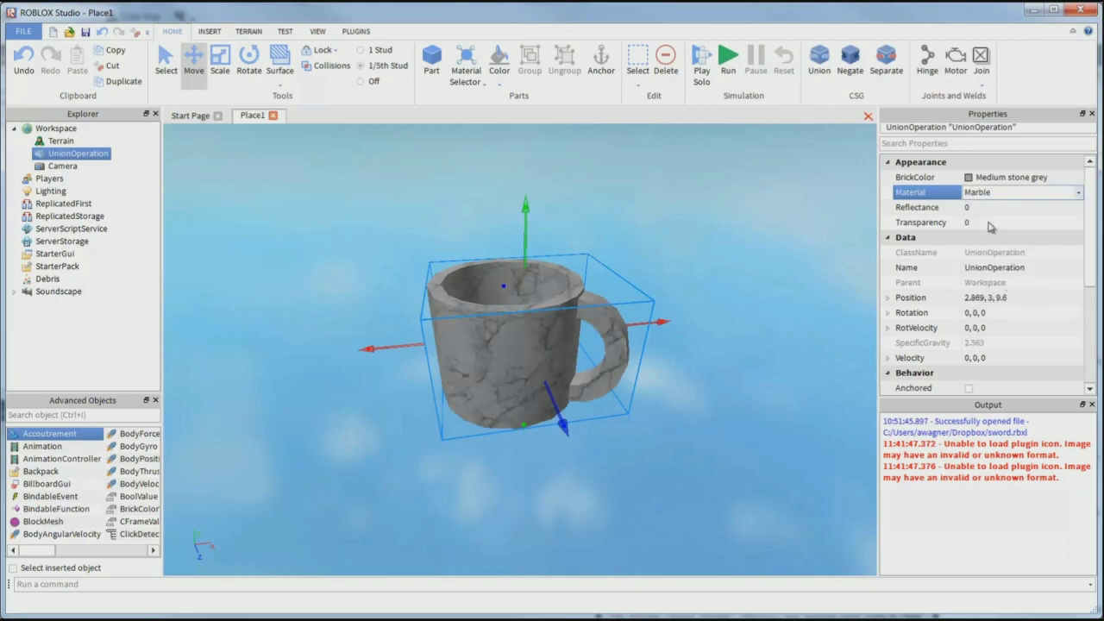
left_click(996, 193)
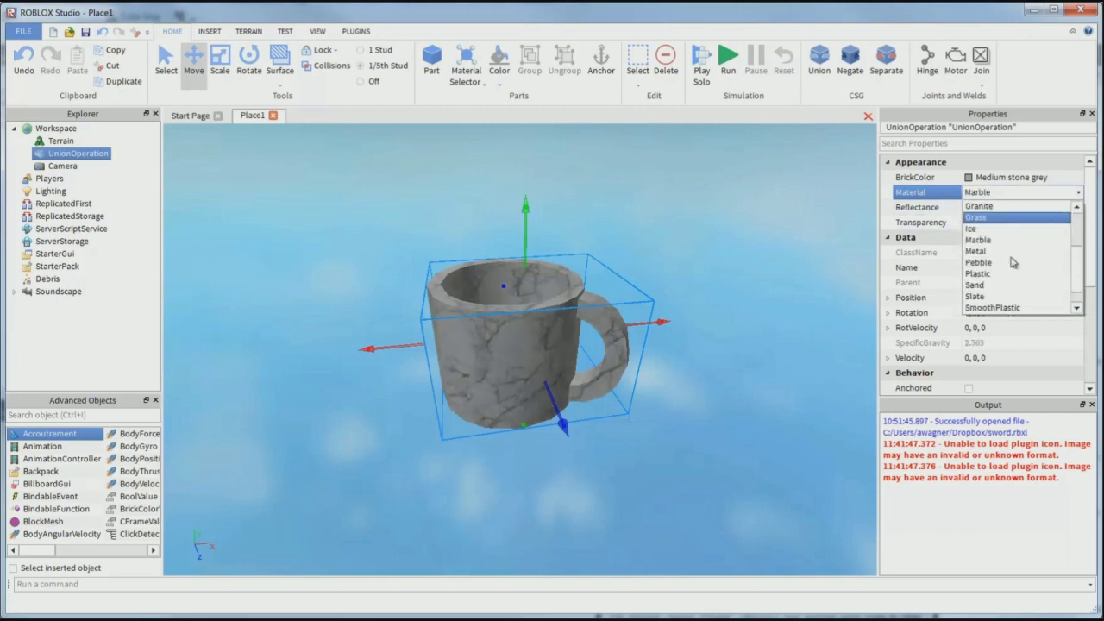
left_click(1002, 297)
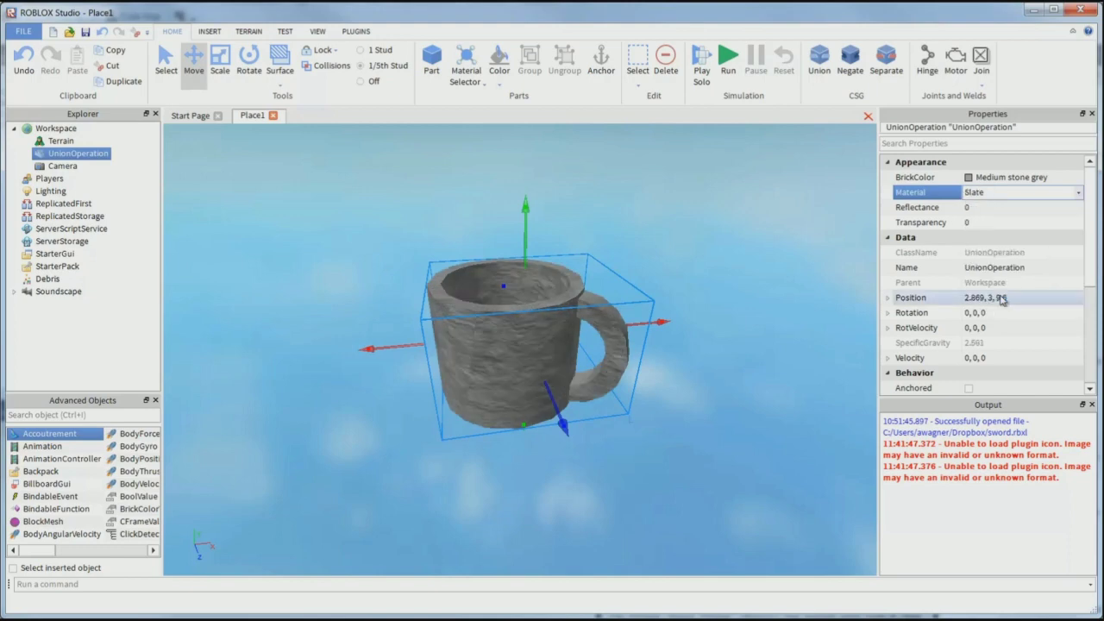
left_click(1004, 191)
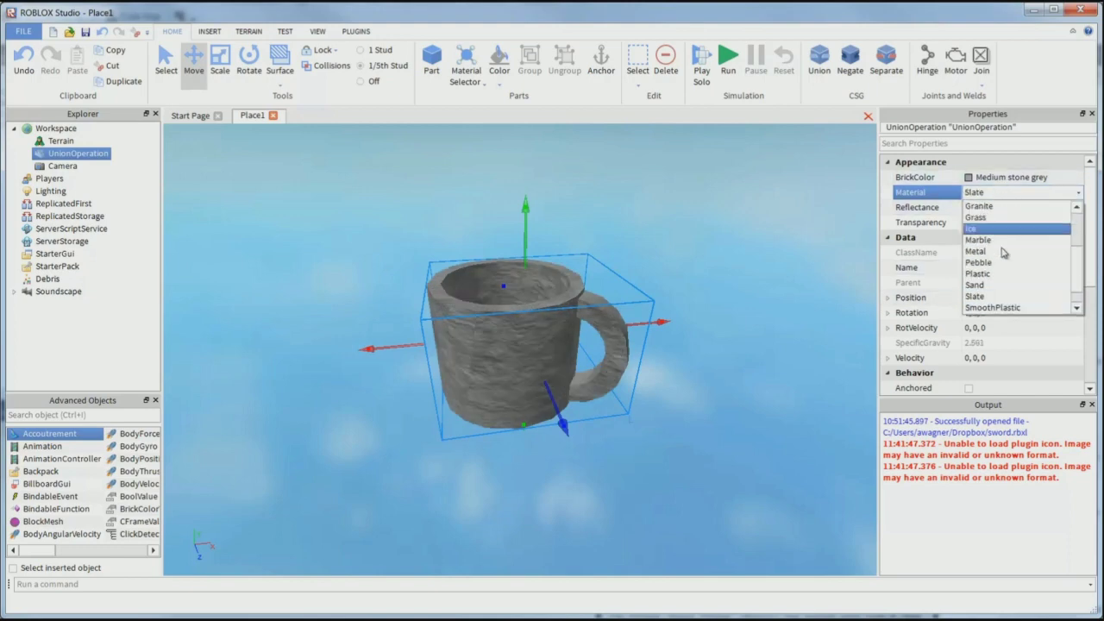
left_click(1003, 296)
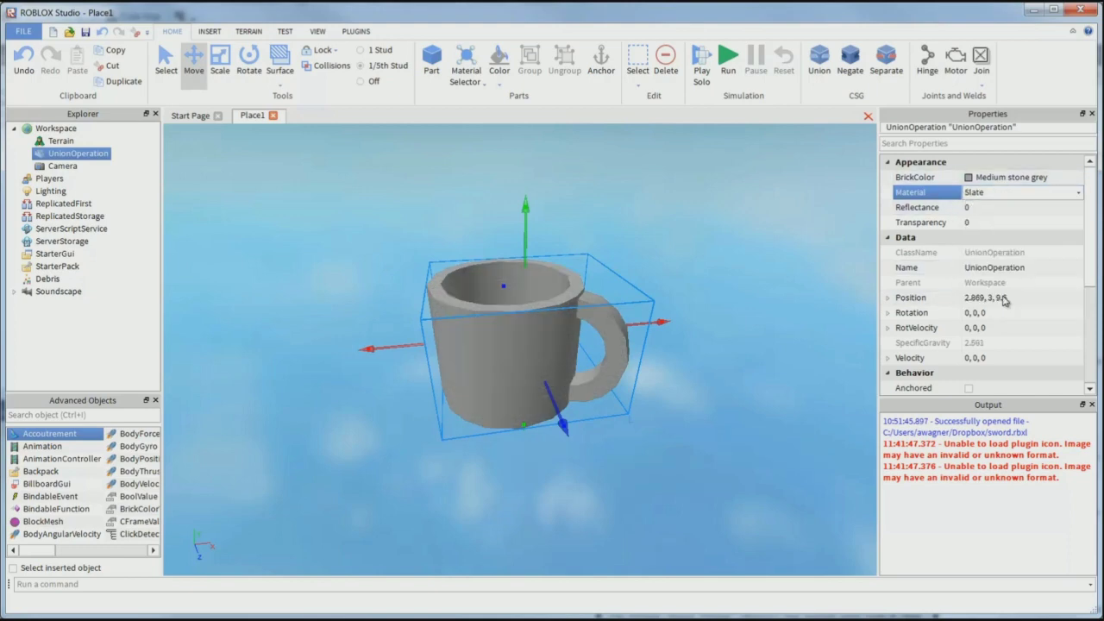
Try the DiamondPlate and Cobblestone materials on the mug
left_click(1007, 191)
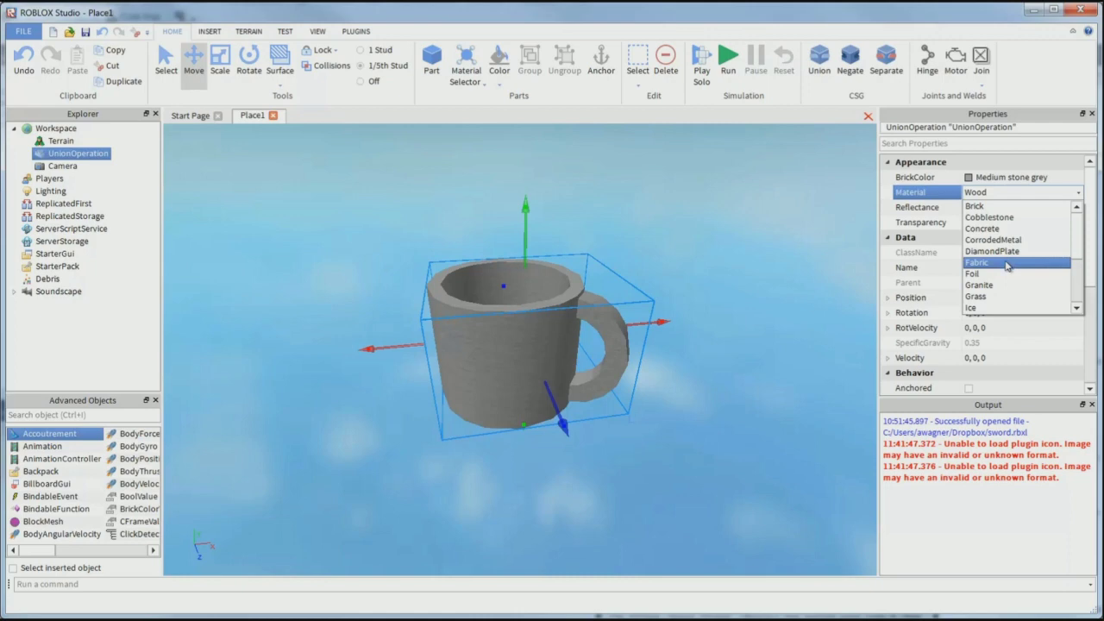
left_click(1009, 252)
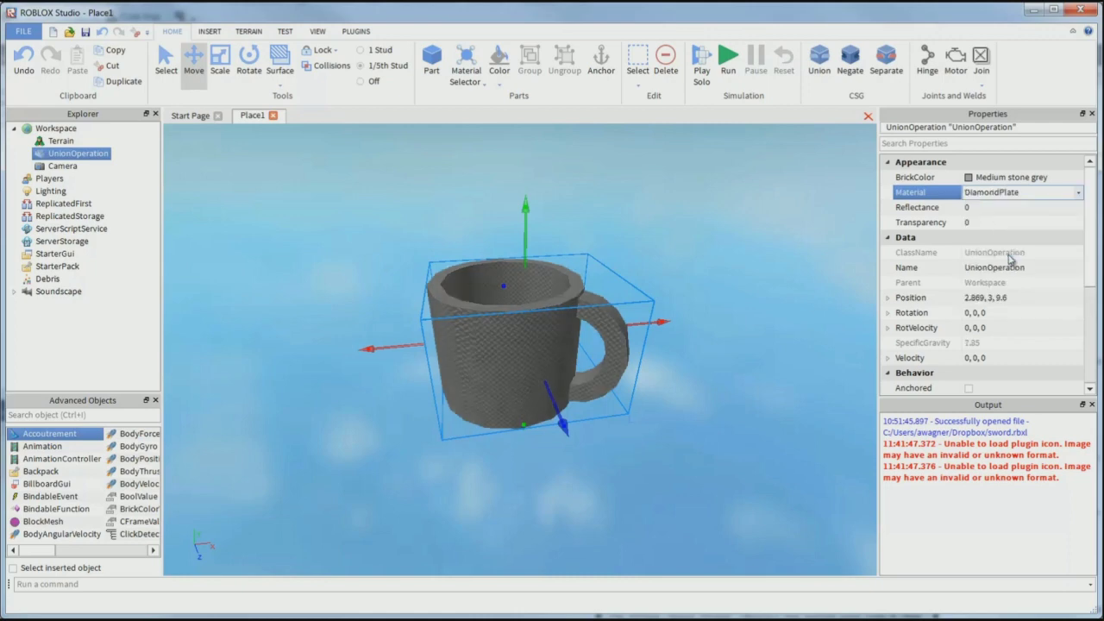
left_click(1011, 197)
left_click(1010, 218)
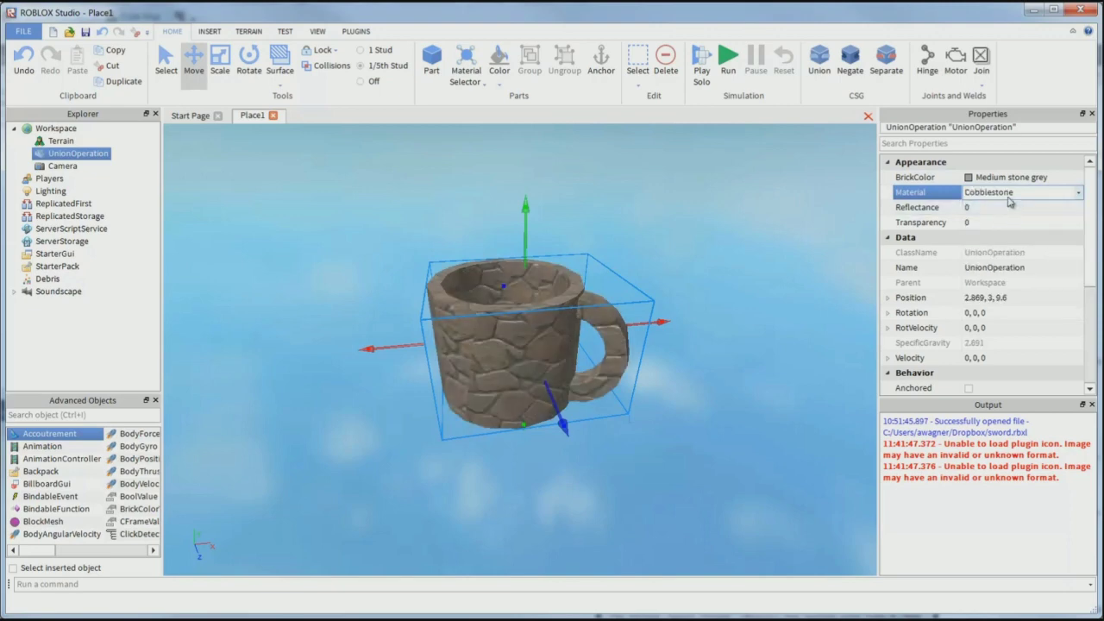
Set the mug's material to Ice and inspect its surface up close
left_click(1011, 192)
scroll(996, 276, "down", 2)
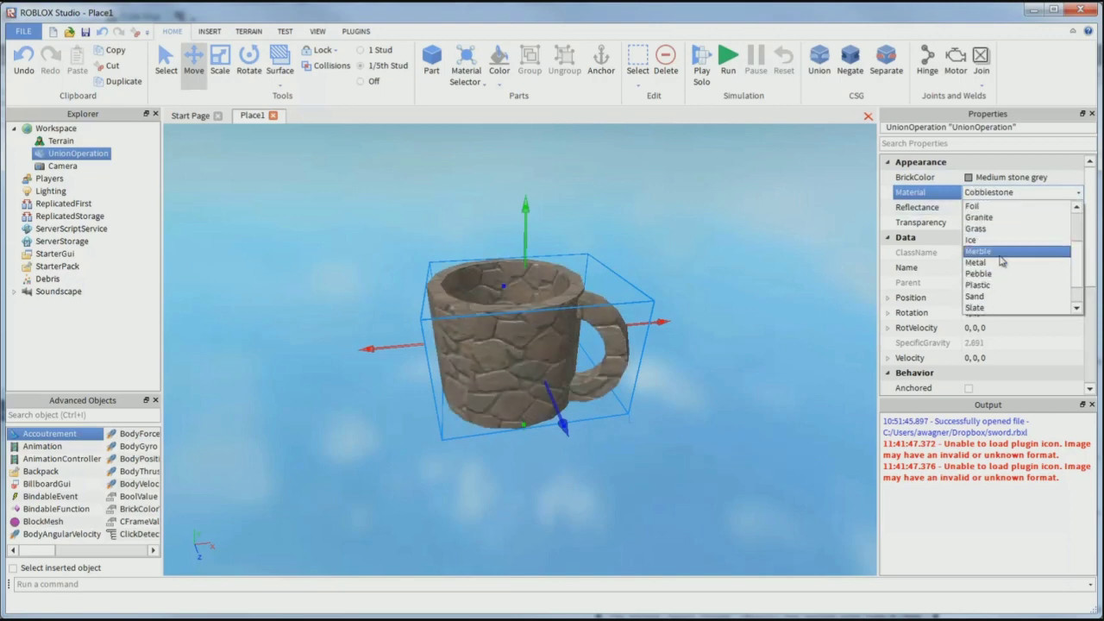
left_click(1001, 241)
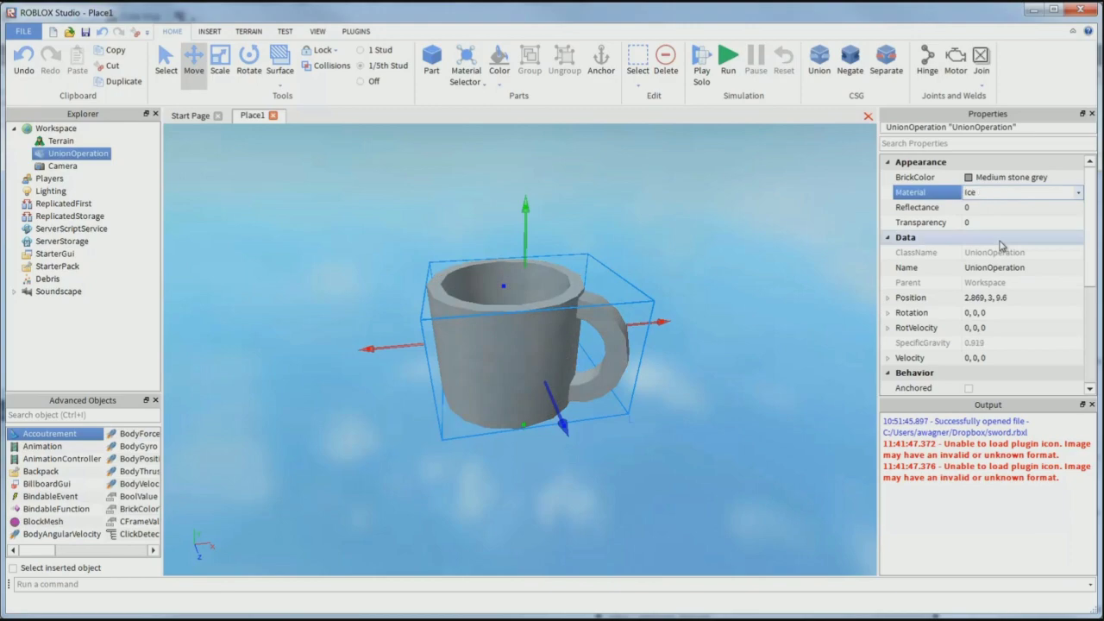
scroll(728, 291, "up", 5)
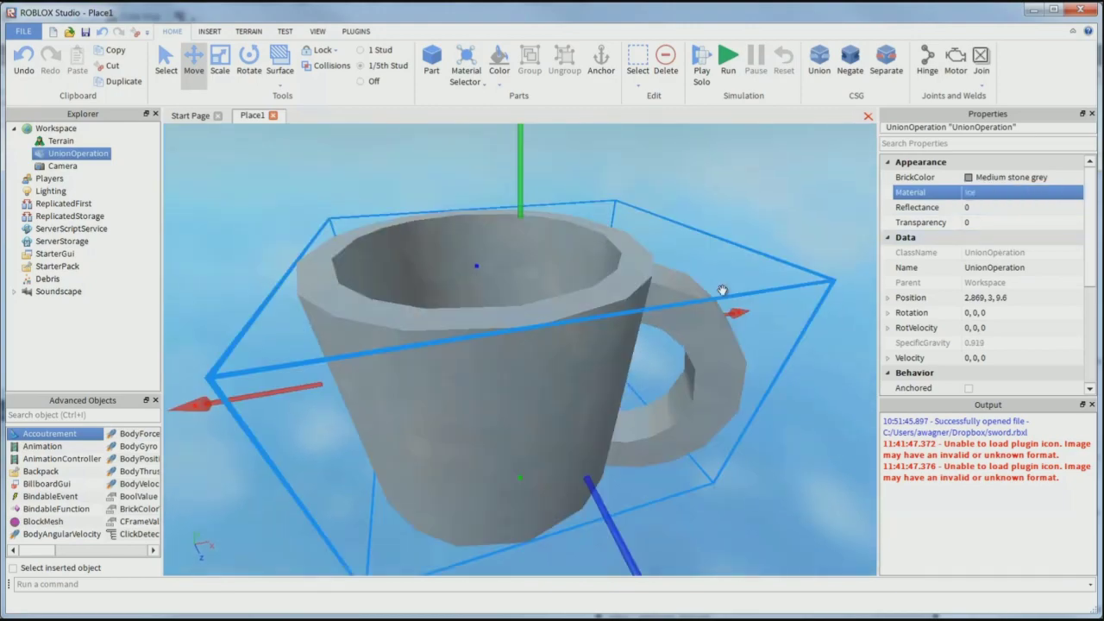
right_click_drag(723, 291, 723, 291)
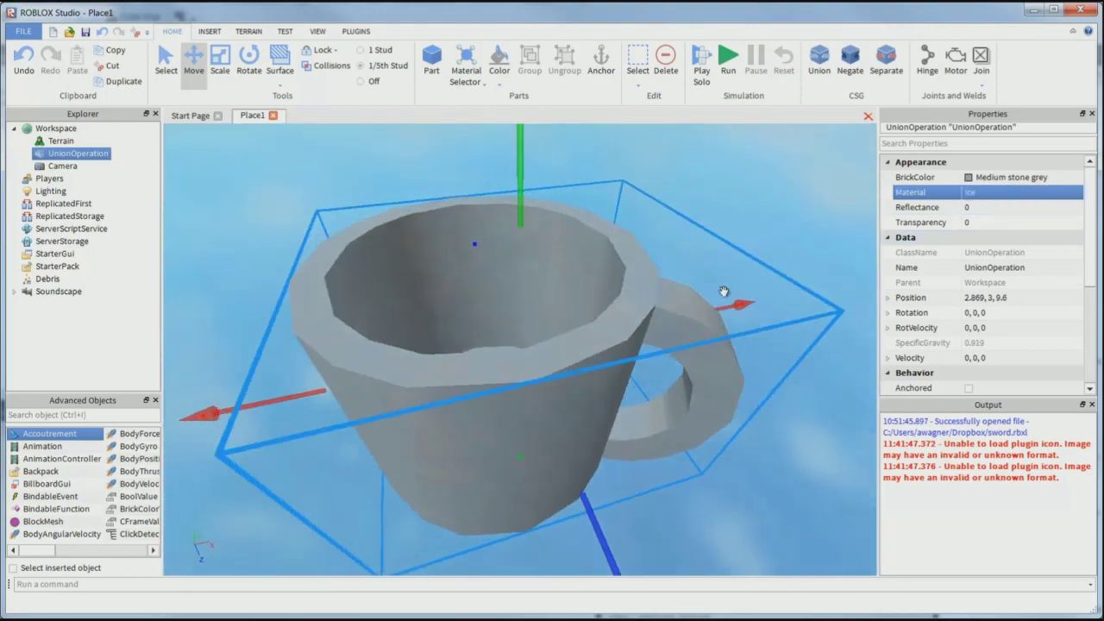
scroll(723, 292, "down", 5)
Set the mug's BrickColor to Institutional white and reselect the mug
left_click(999, 180)
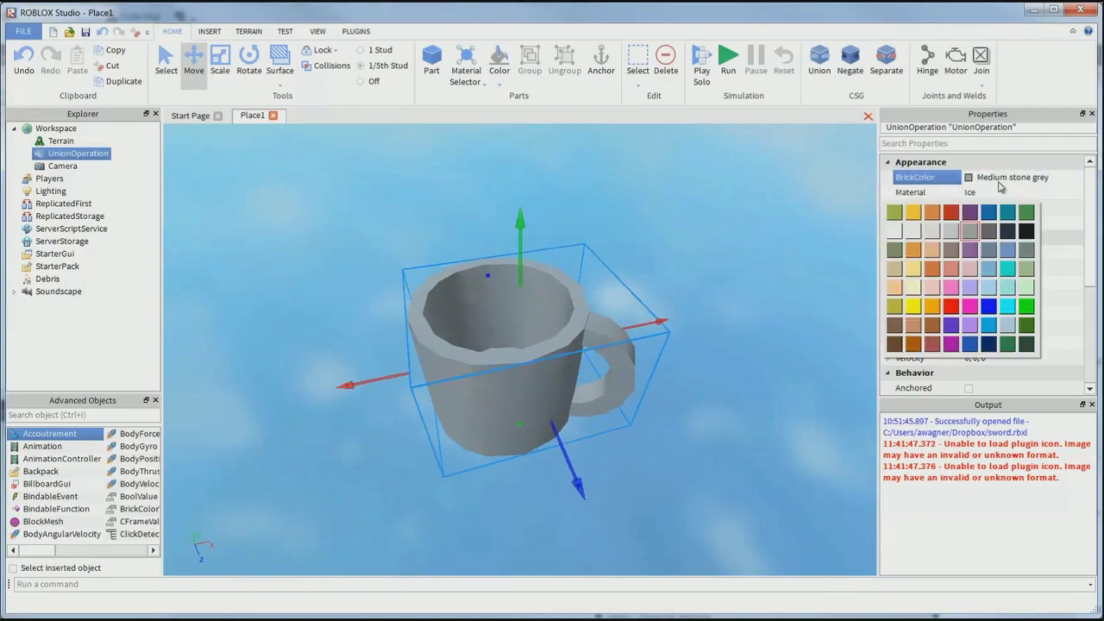
left_click(912, 231)
left_click(650, 256)
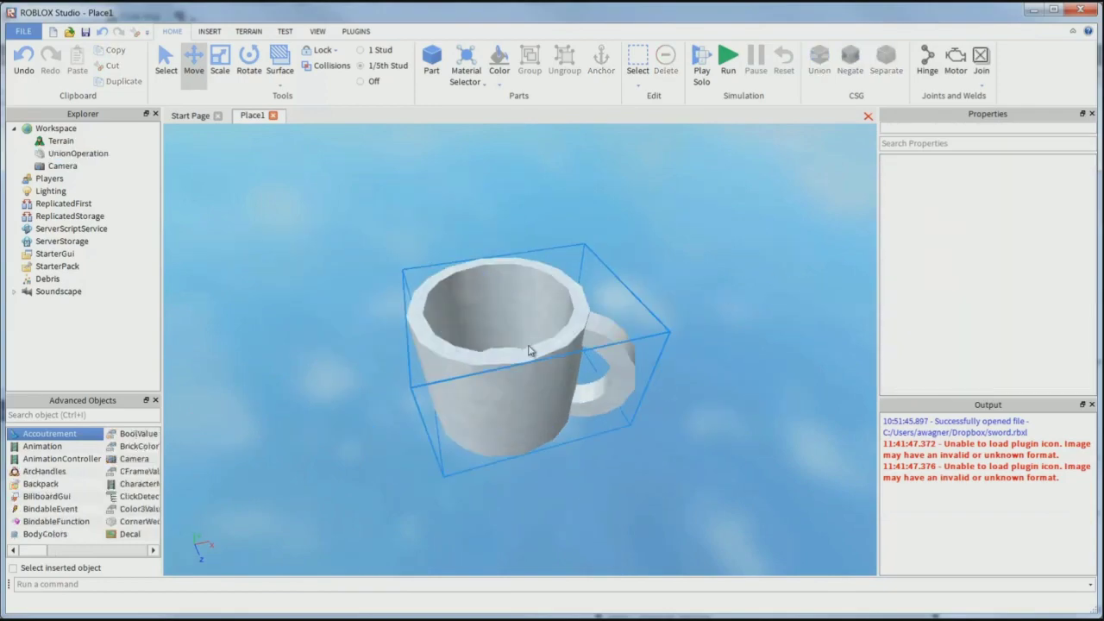
left_click(530, 345)
Inspect the white mug from several sides and move it freely to position 1.669, 3, 5.2
scroll(529, 345, "up", 6)
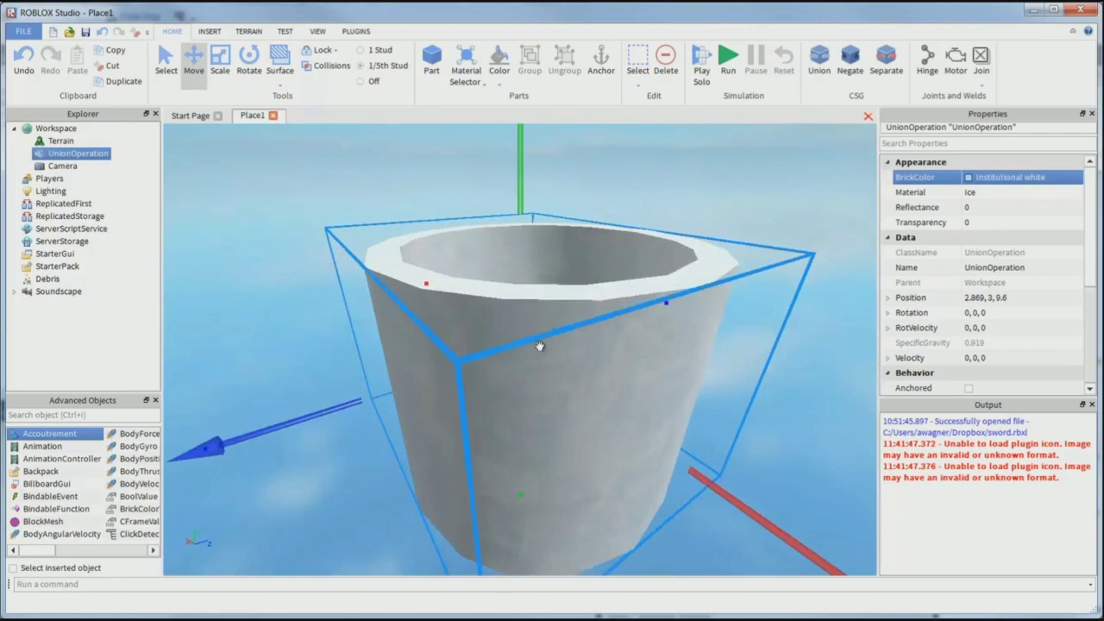
right_click_drag(539, 345, 539, 345)
scroll(539, 345, "down", 6)
key("f")
scroll(538, 345, "down", 3)
scroll(539, 345, "down", 4)
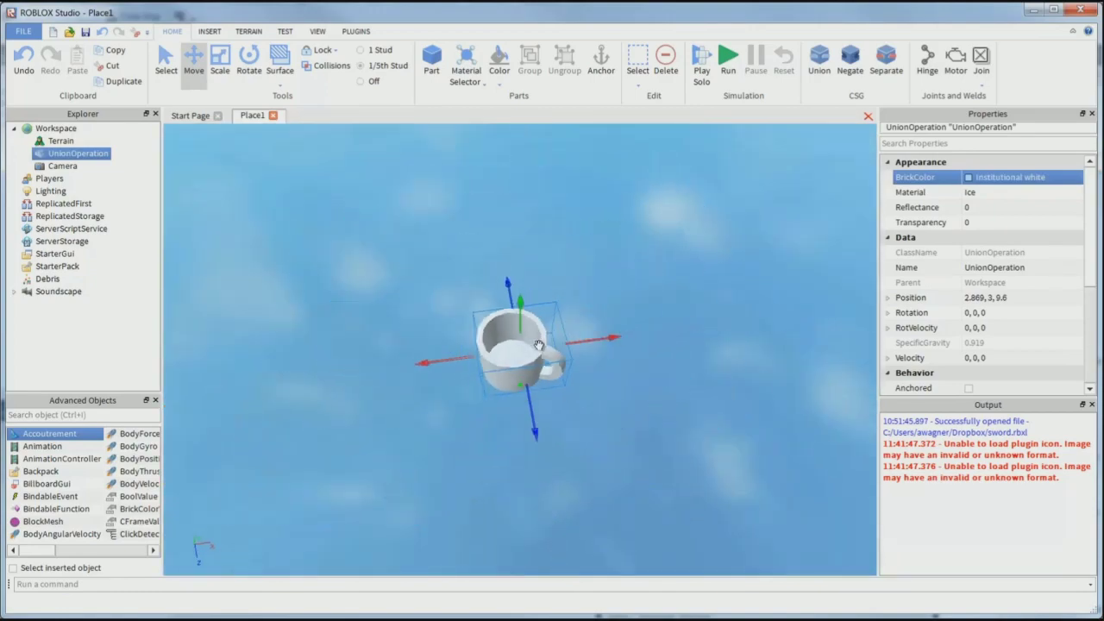
left_click_drag(528, 349, 504, 309)
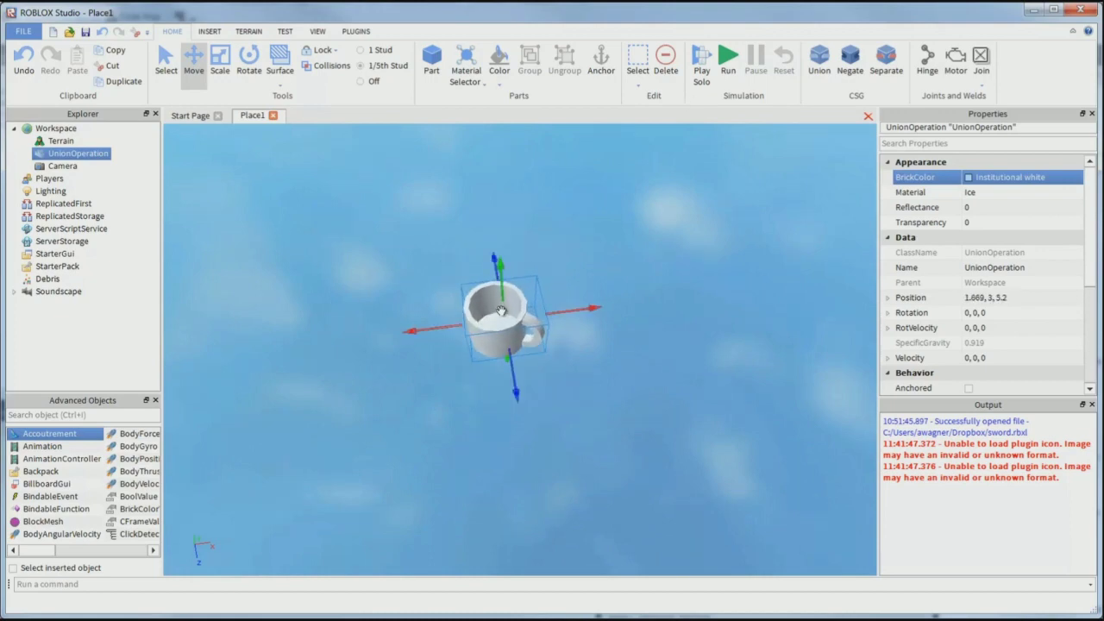
scroll(461, 316, "up", 6)
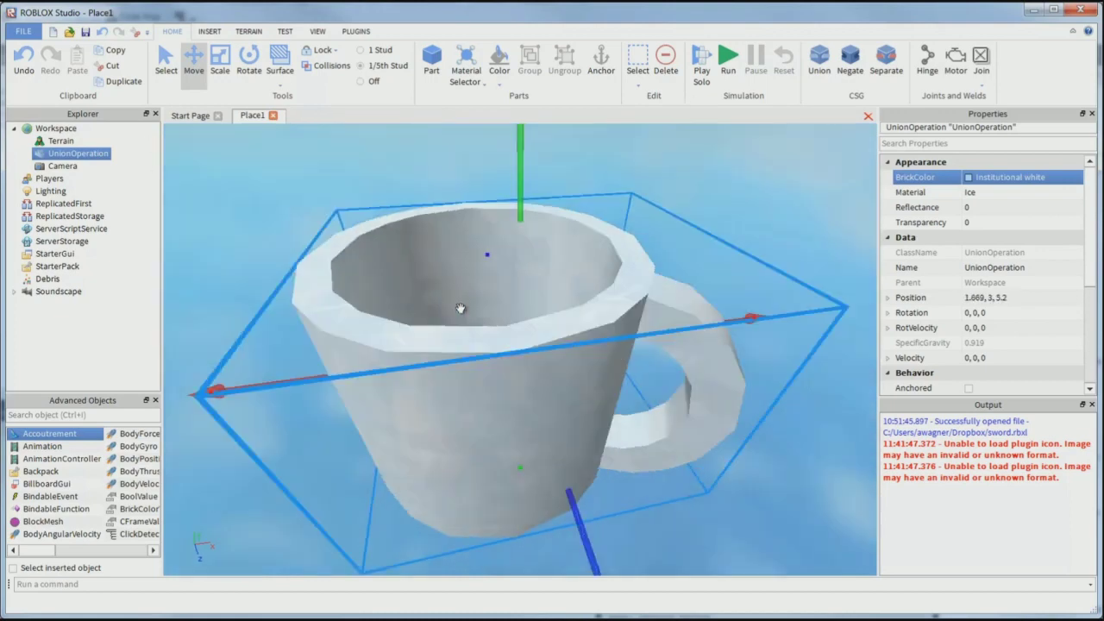